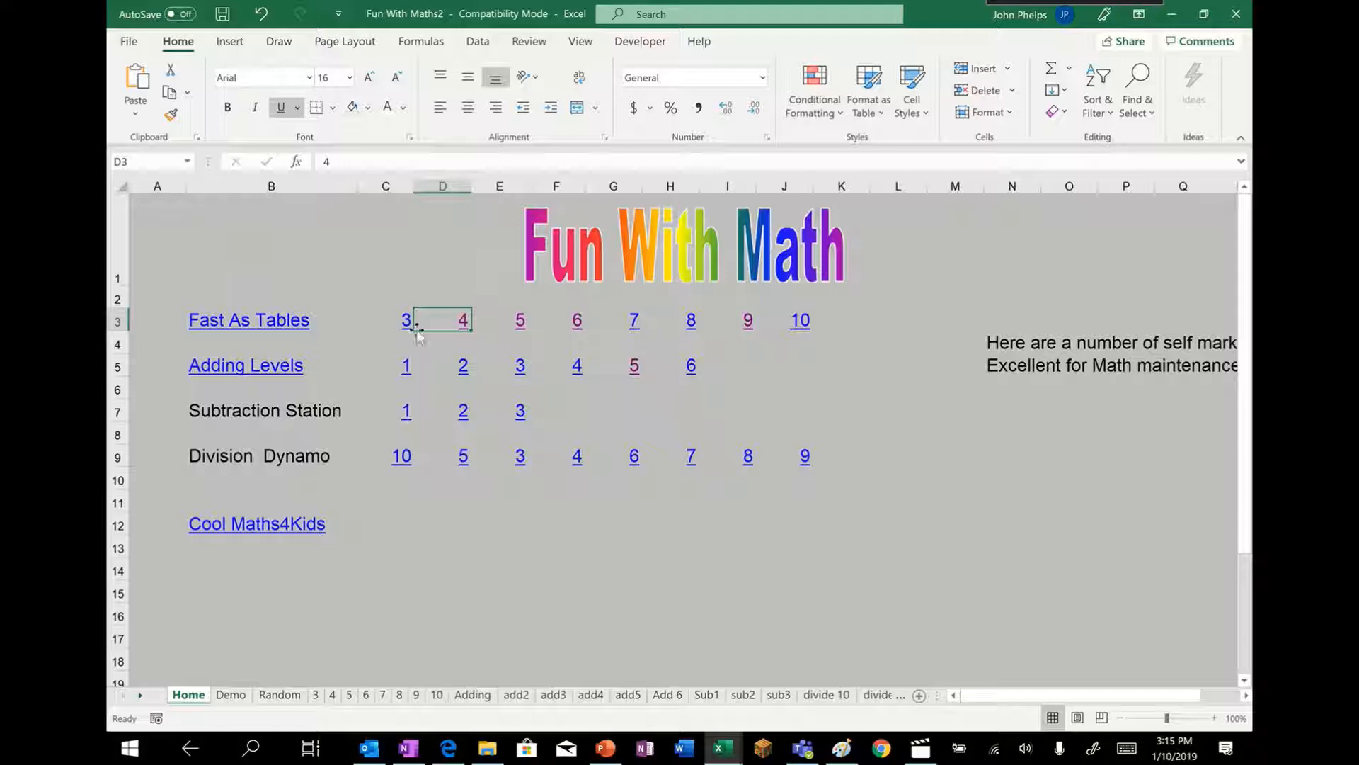
Step: View the 3 times table quiz linked from the Fast As Tables row and return to the Home sheet
{"action": "left_click", "coordinate": [405, 320]}
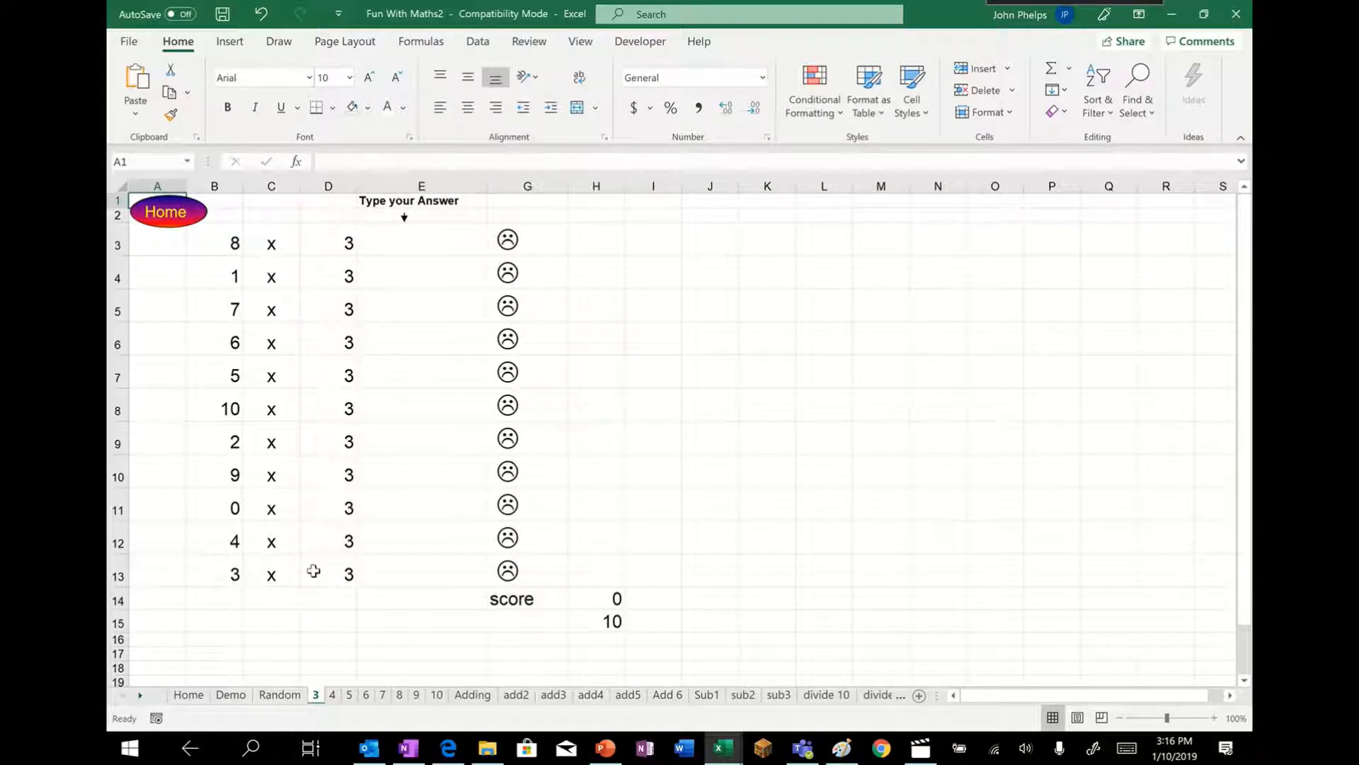
{"action": "left_click", "coordinate": [177, 215]}
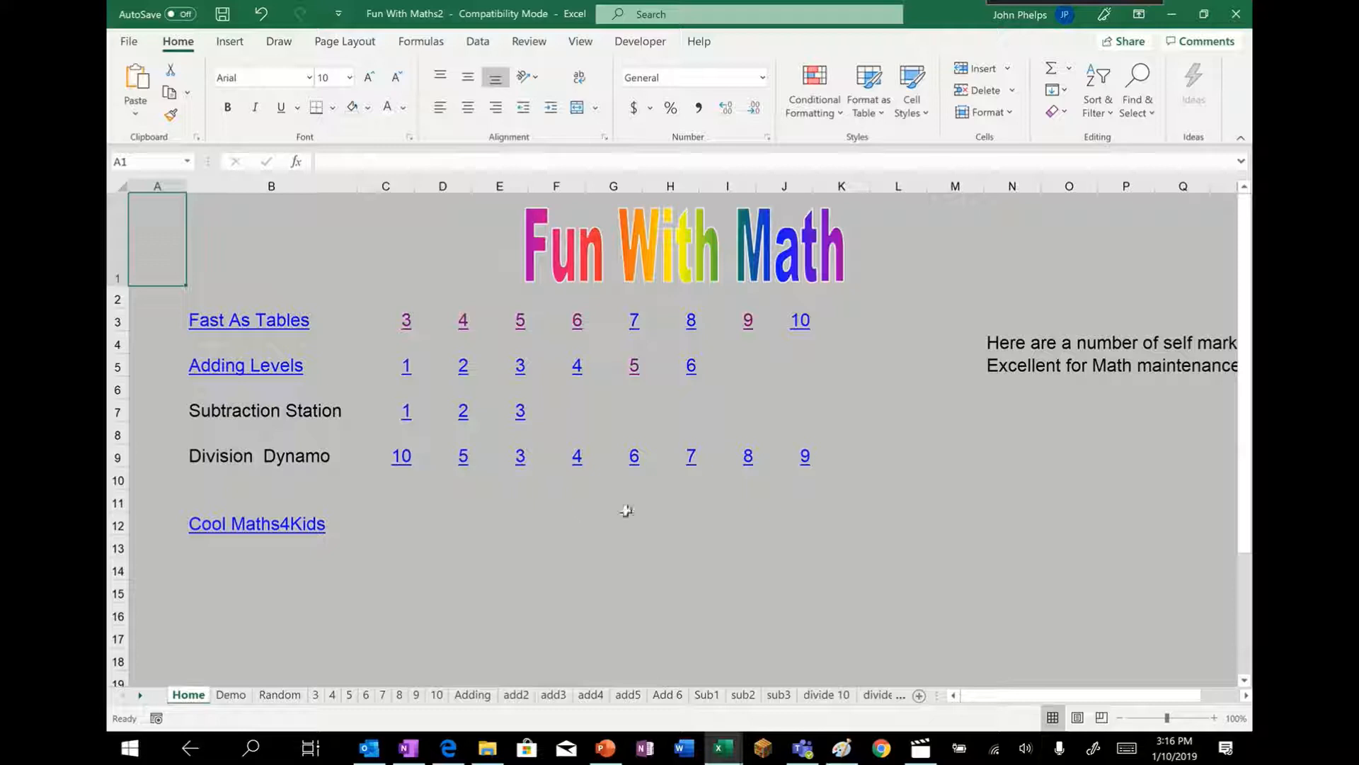
Step: Clear the existing answer from cell L4 on the Demo sheet
{"action": "left_click", "coordinate": [231, 694]}
{"action": "left_click", "coordinate": [726, 266]}
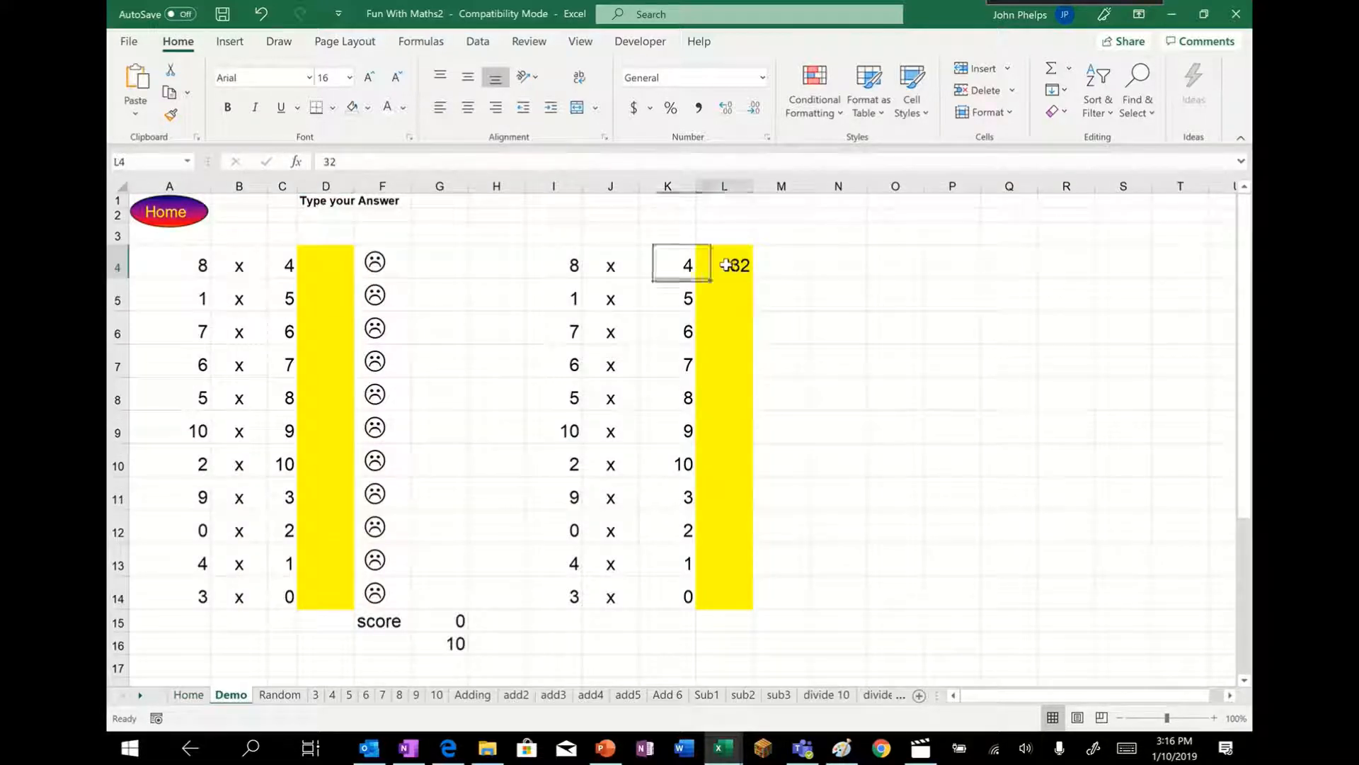
{"action": "key", "text": "BackSpace"}
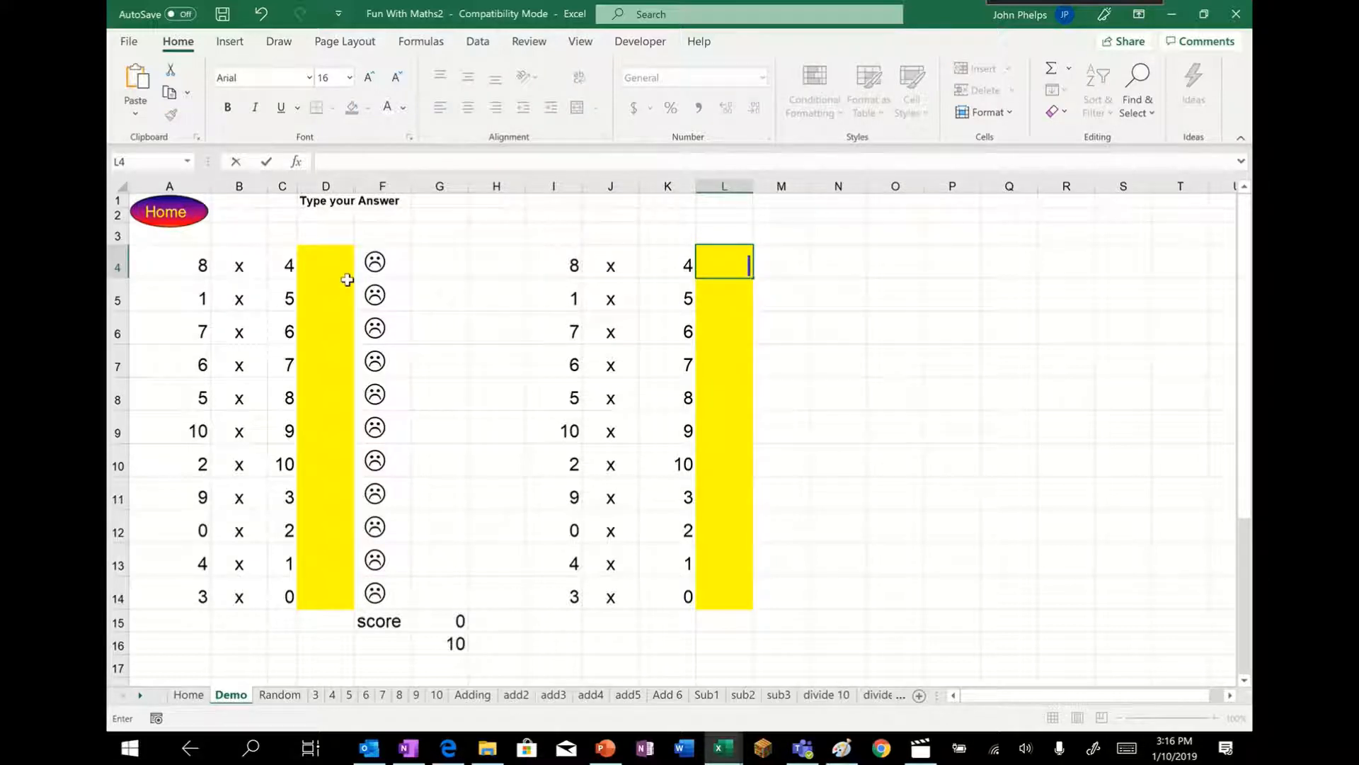
Step: Answer the first two questions of the finished quiz with 12 in D4 and 5 in D5
{"action": "left_click", "coordinate": [337, 266]}
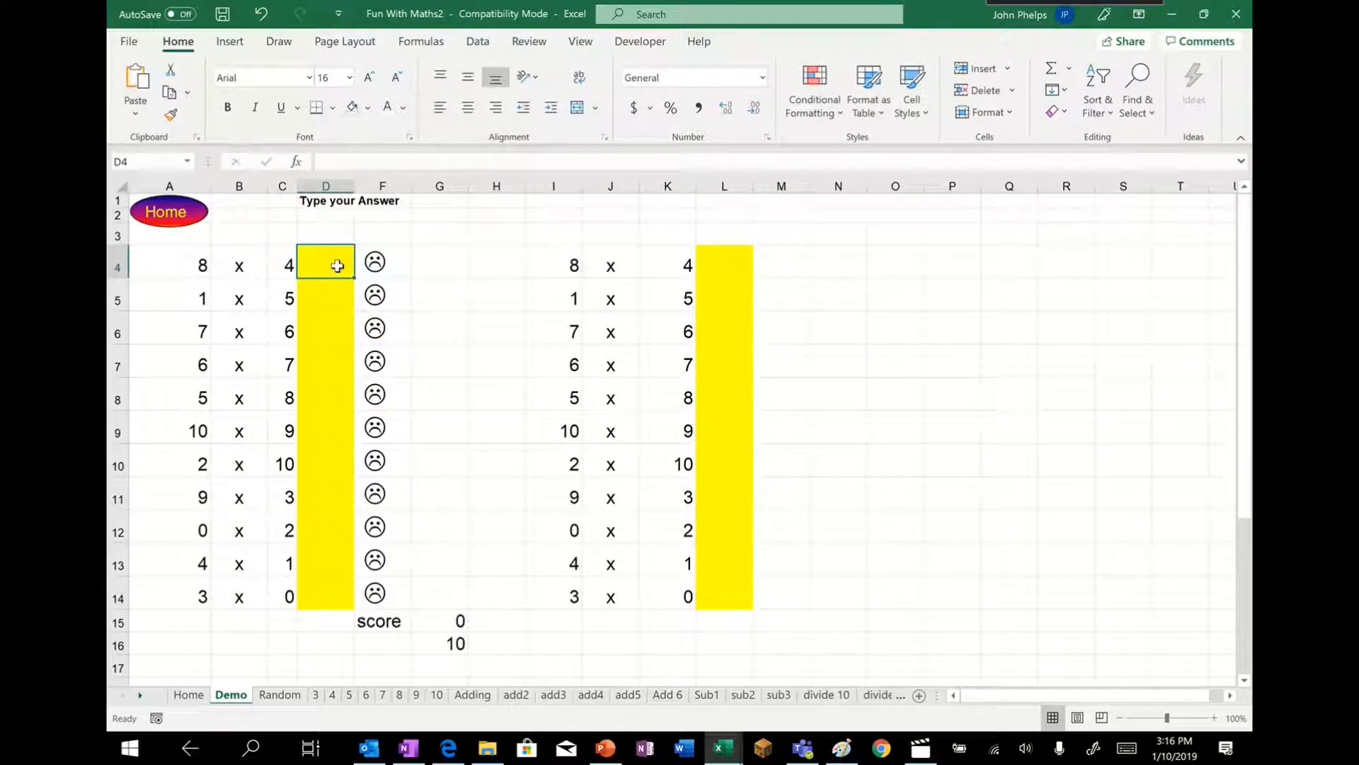
{"action": "type", "text": "12"}
{"action": "key", "text": "Return"}
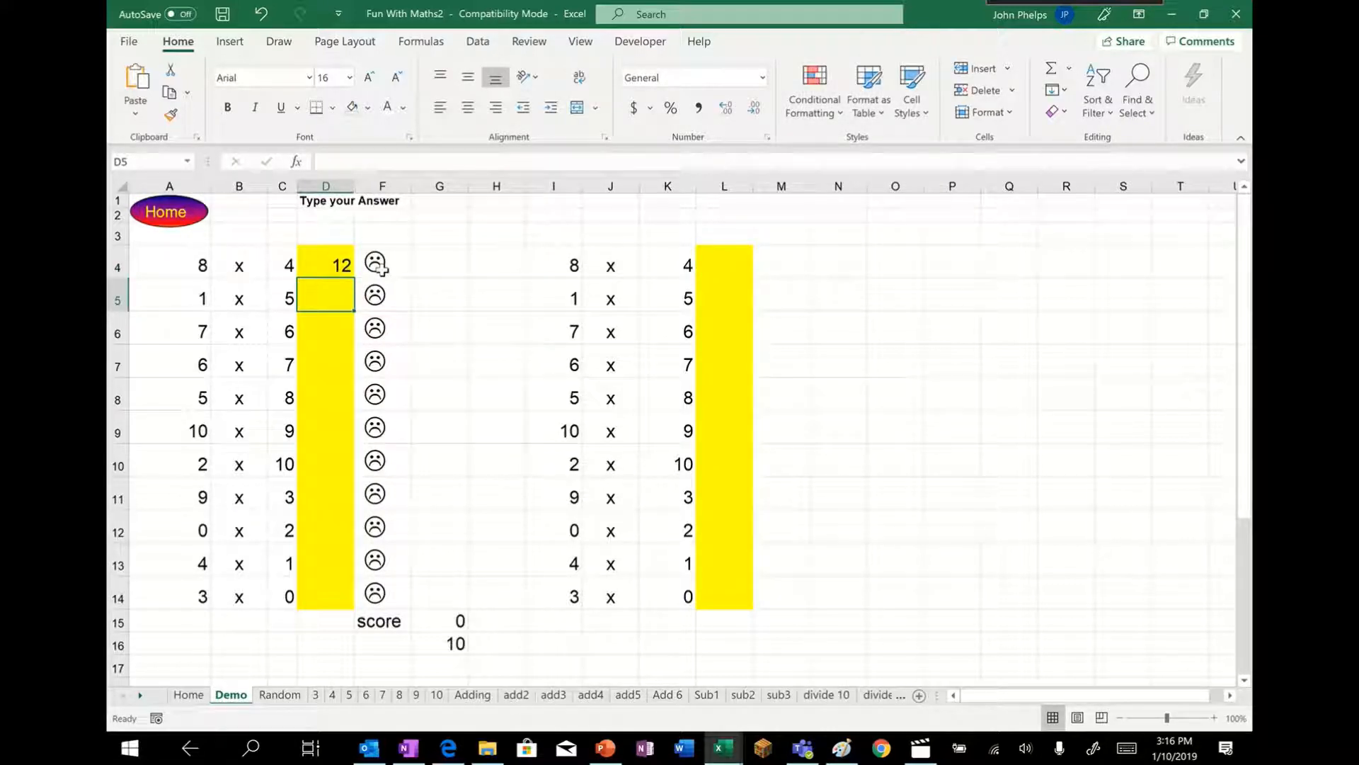
{"action": "type", "text": "5"}
{"action": "key", "text": "Return"}
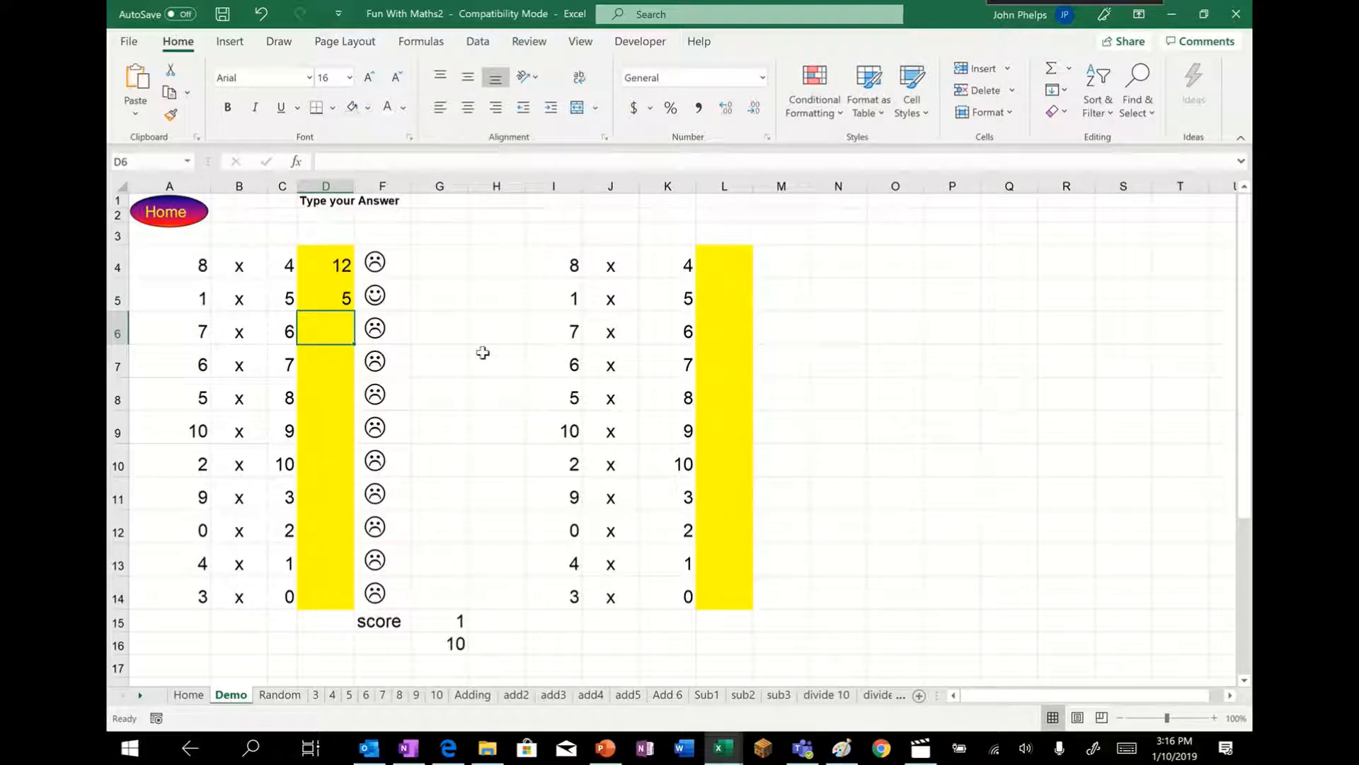
Step: Calculate the correct answers with =I4*K4 in N4 and fill the formula down to N14
{"action": "left_click", "coordinate": [825, 265]}
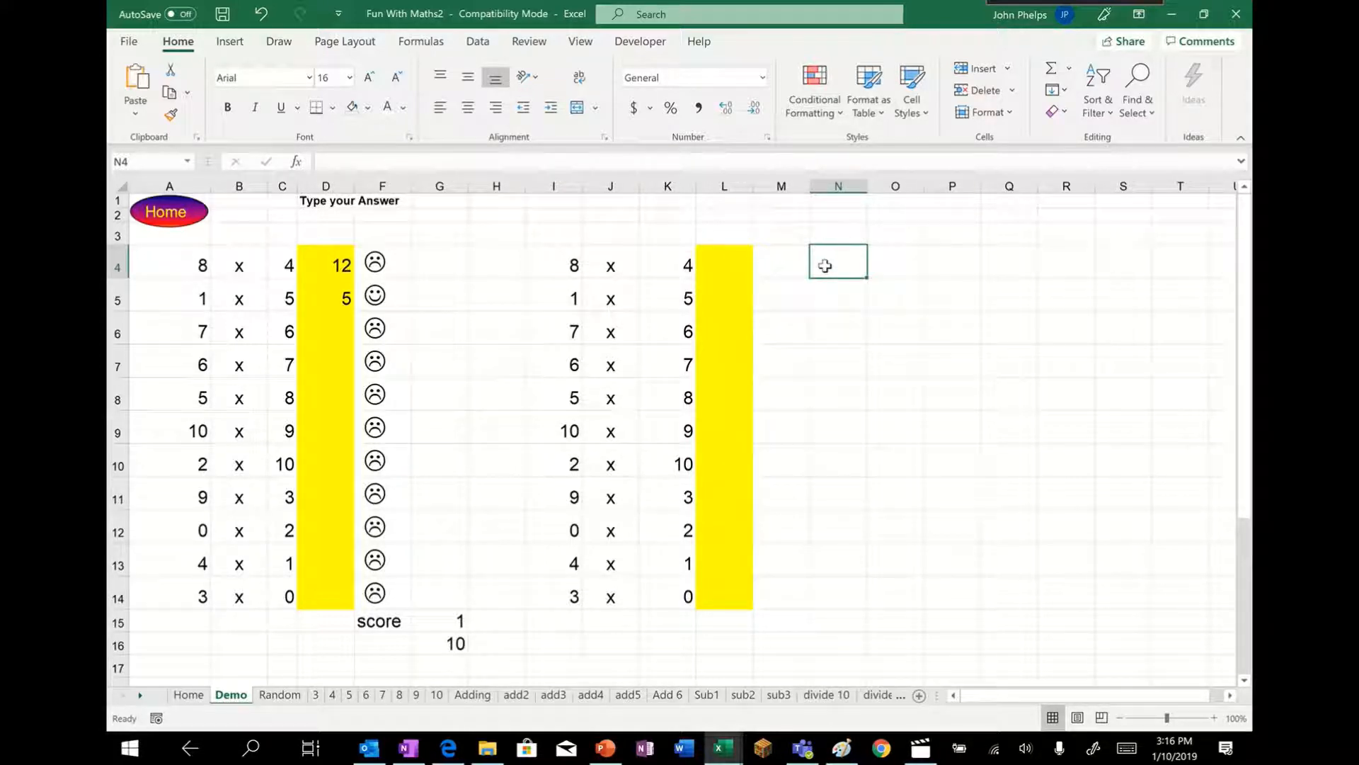
{"action": "type", "text": "="}
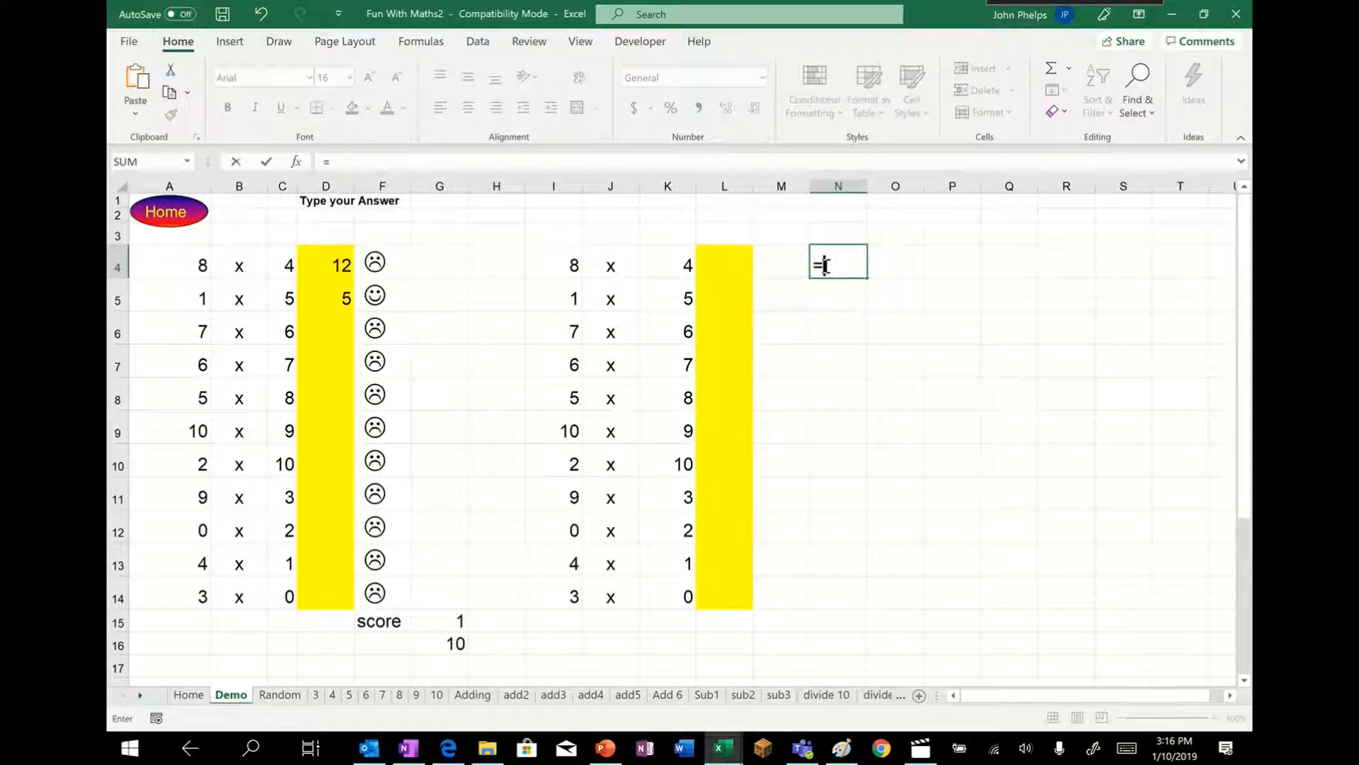
{"action": "left_click", "coordinate": [568, 257]}
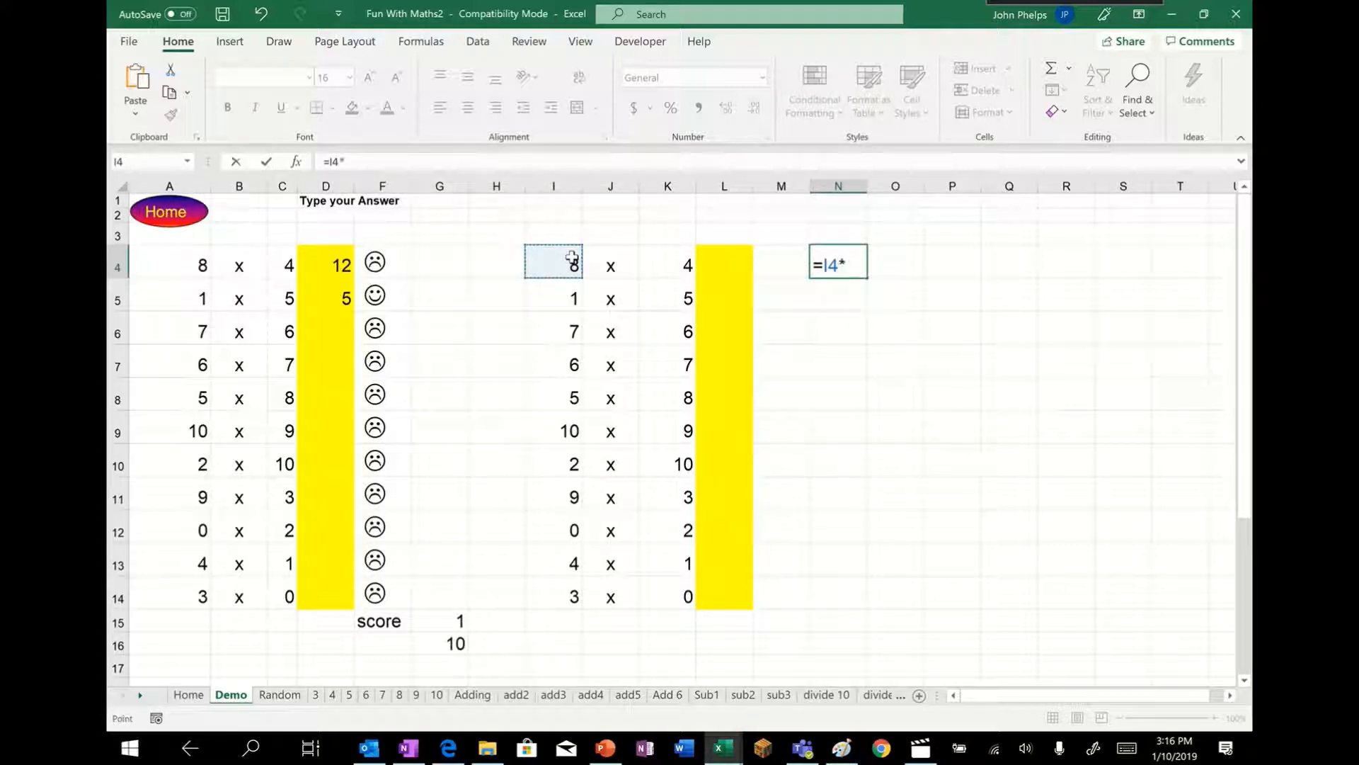
{"action": "left_click", "coordinate": [663, 261]}
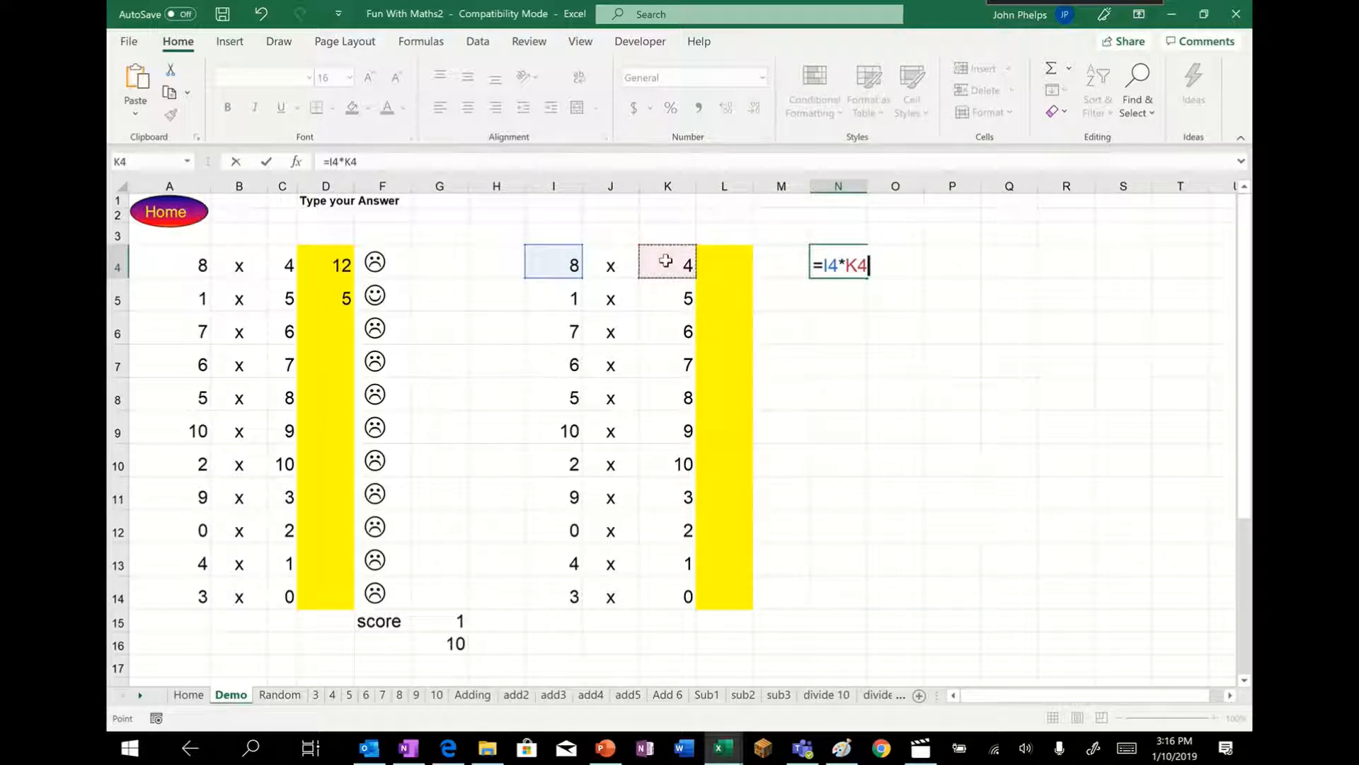
{"action": "key", "text": "Return"}
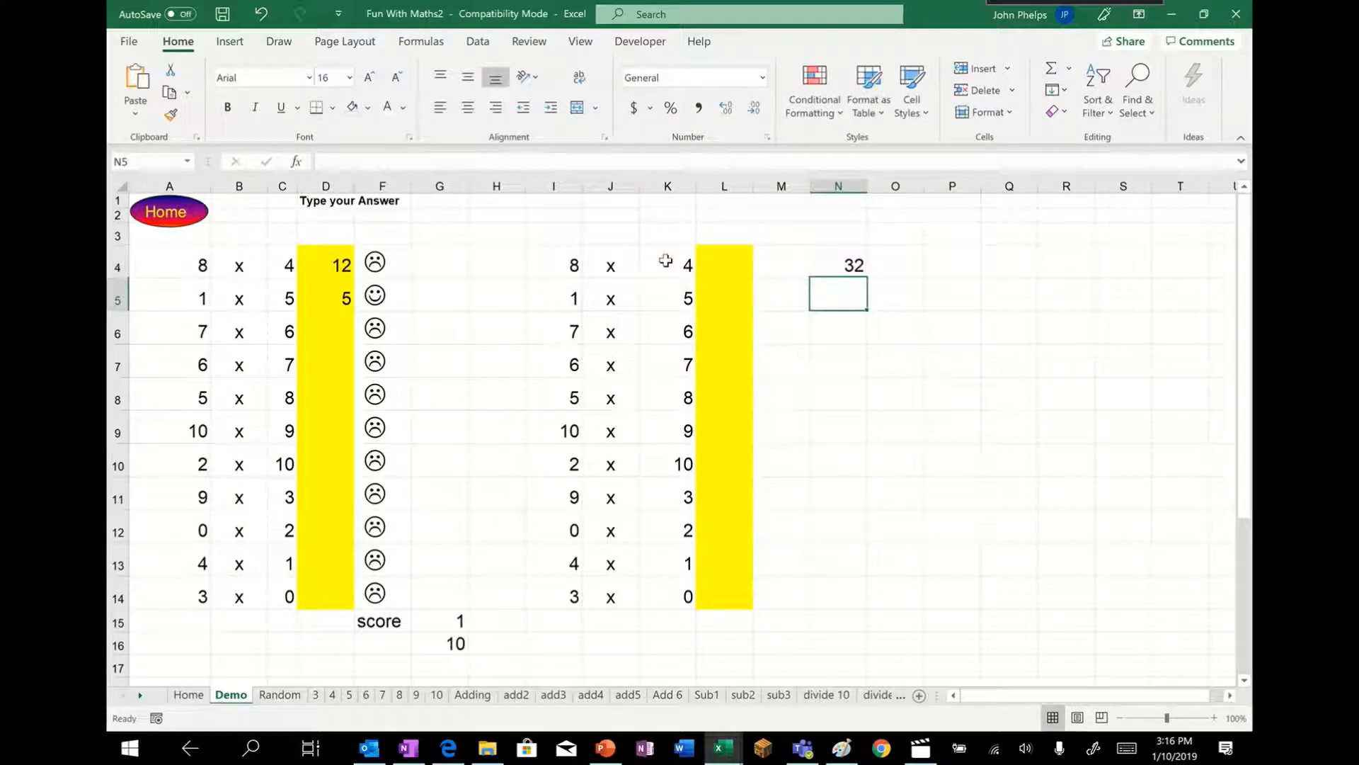
{"action": "left_click", "coordinate": [839, 268]}
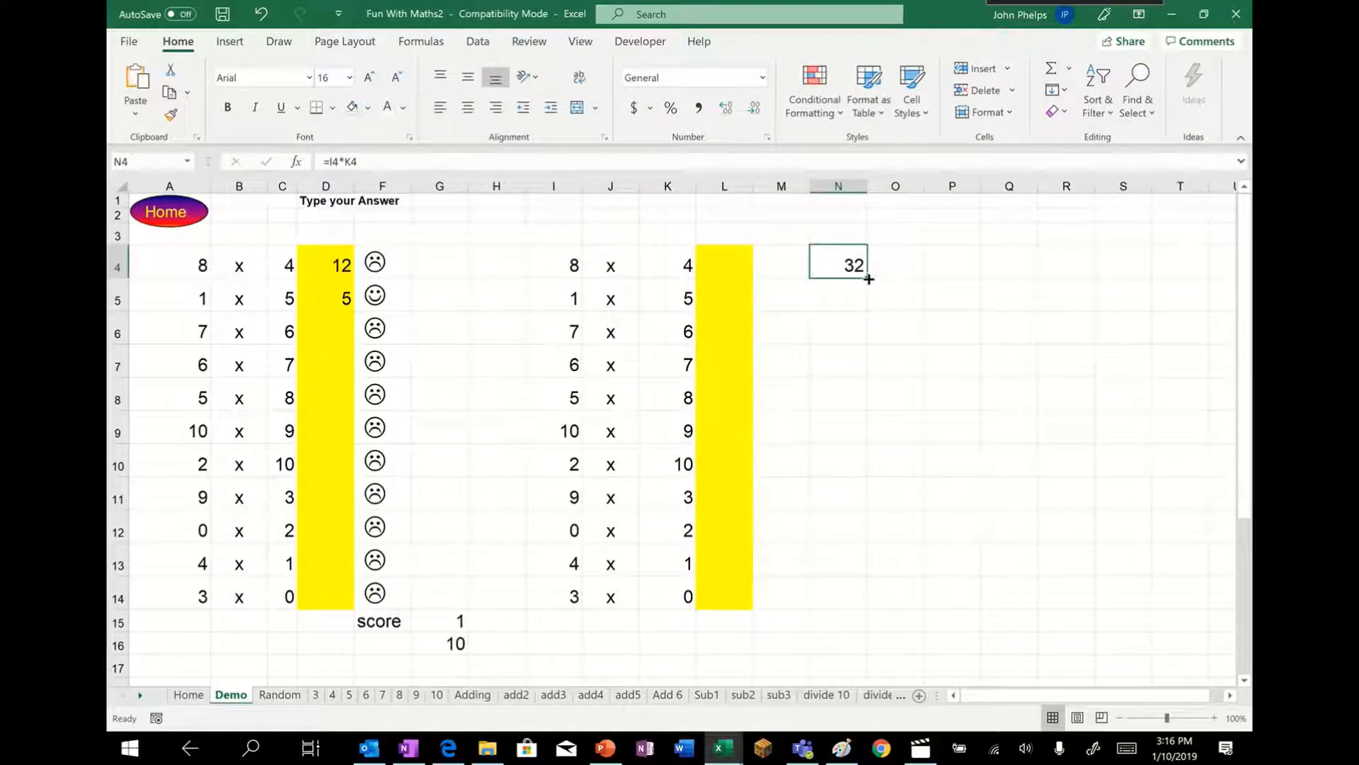
{"action": "left_click_drag", "start_coordinate": [867, 278], "coordinate": [859, 606]}
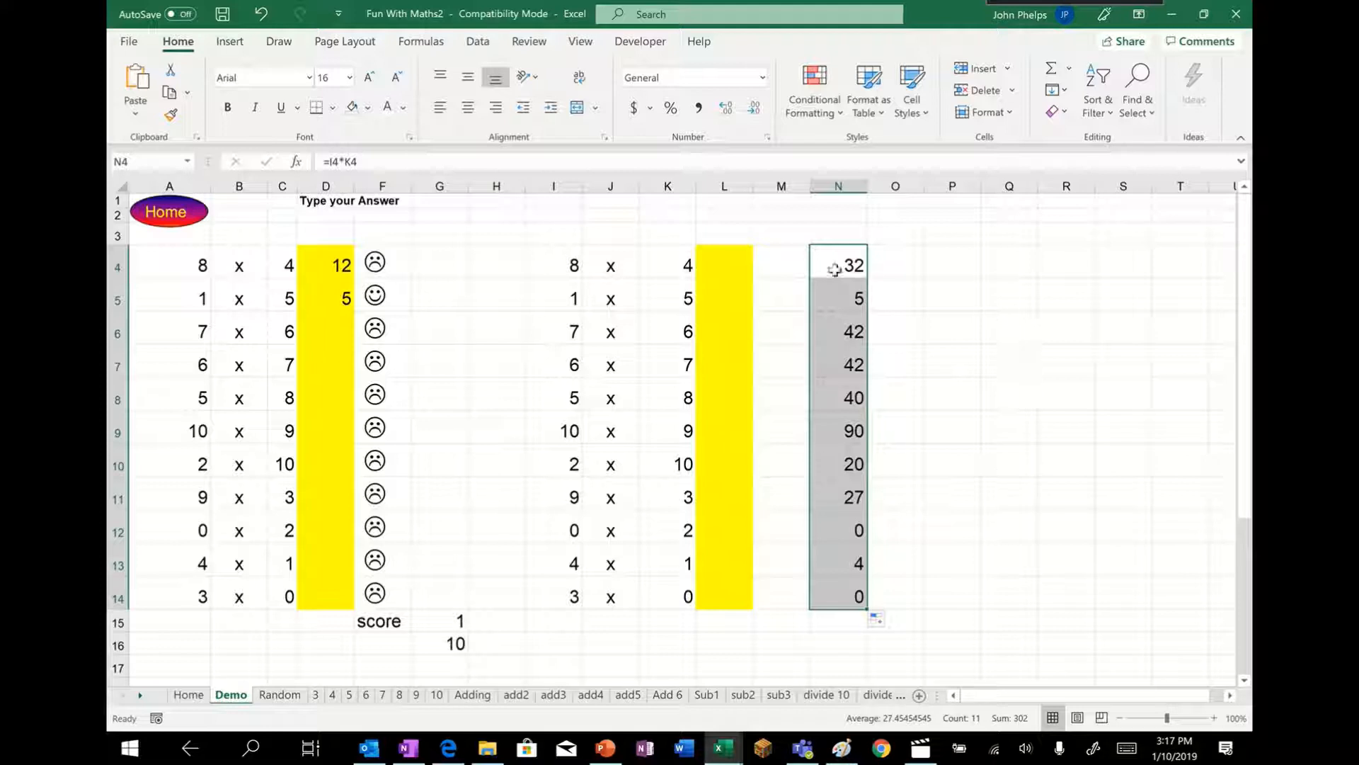
Step: Enter the marking formula =IF(L4=N4,"J","L") in cell M4
{"action": "left_click", "coordinate": [779, 270]}
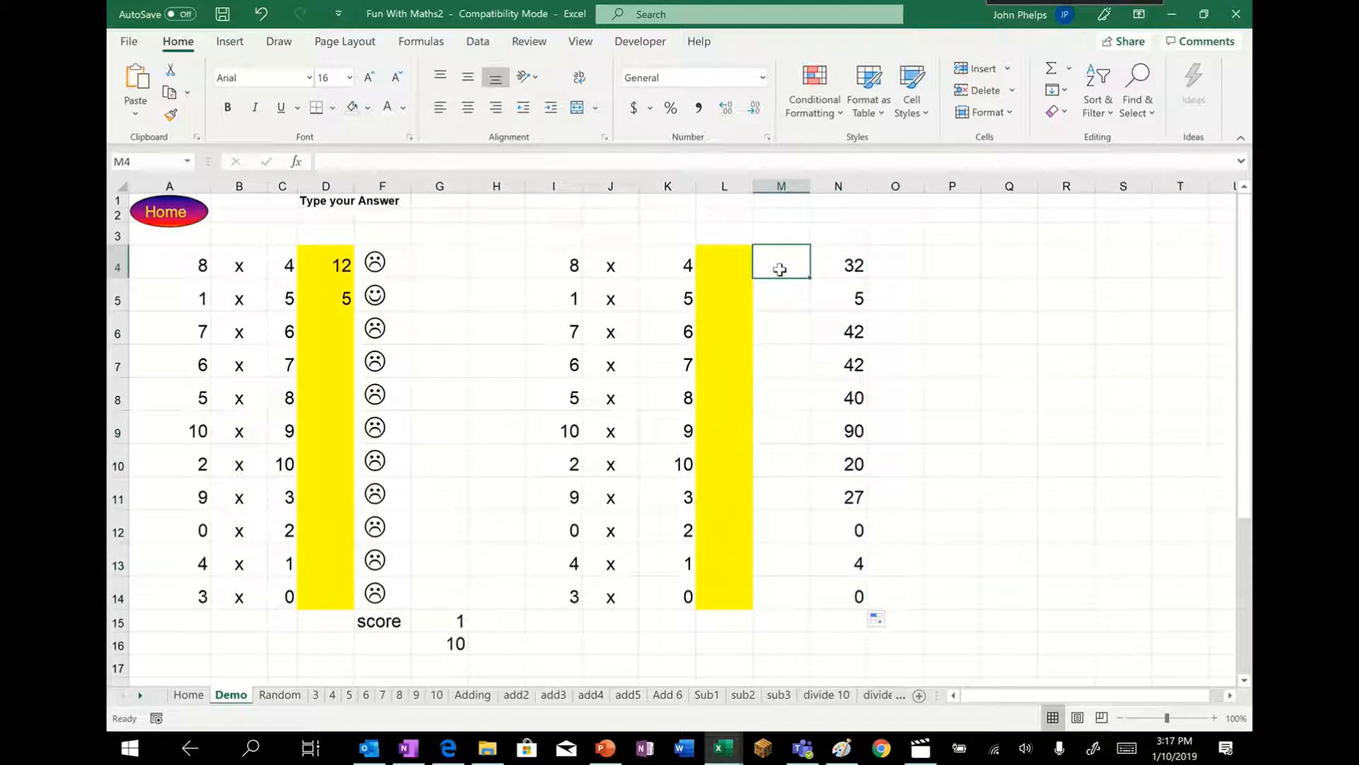
{"action": "type", "text": "="}
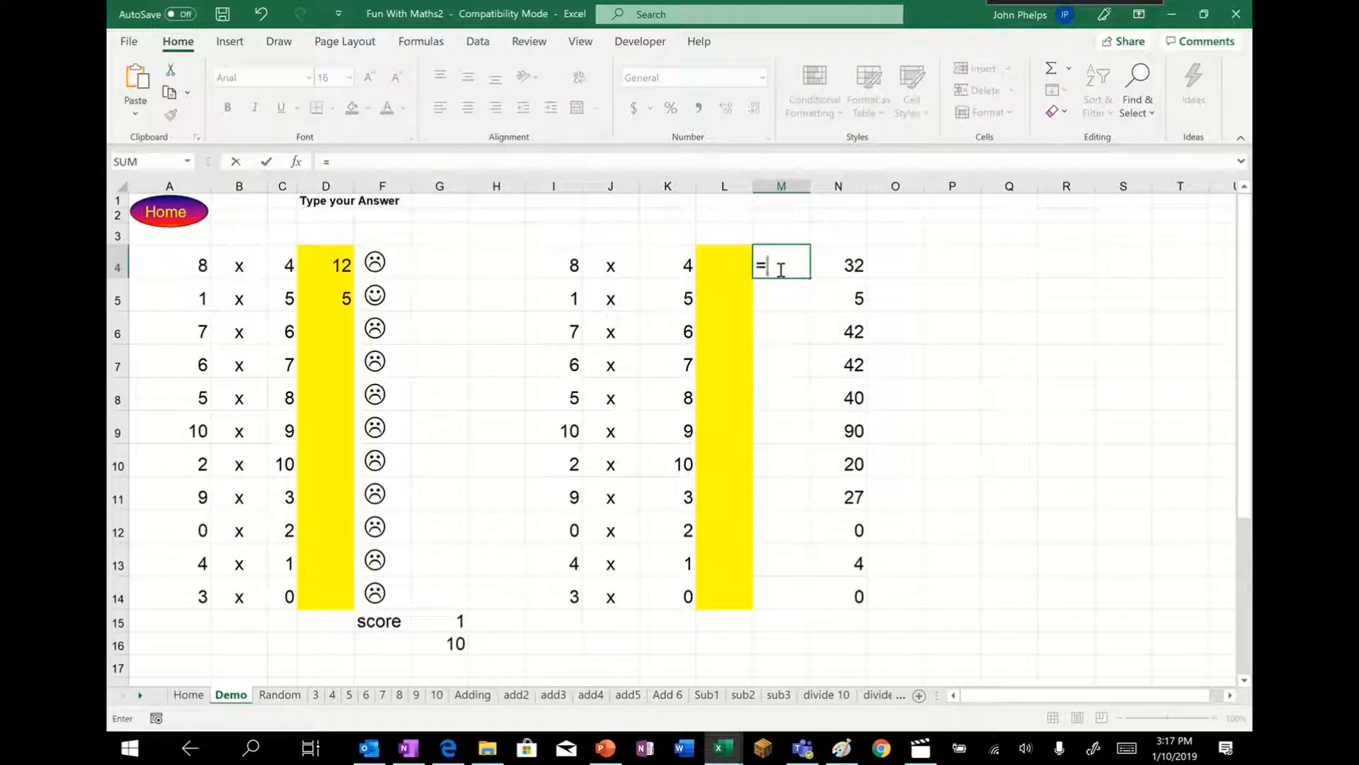
{"action": "type", "text": "IF"}
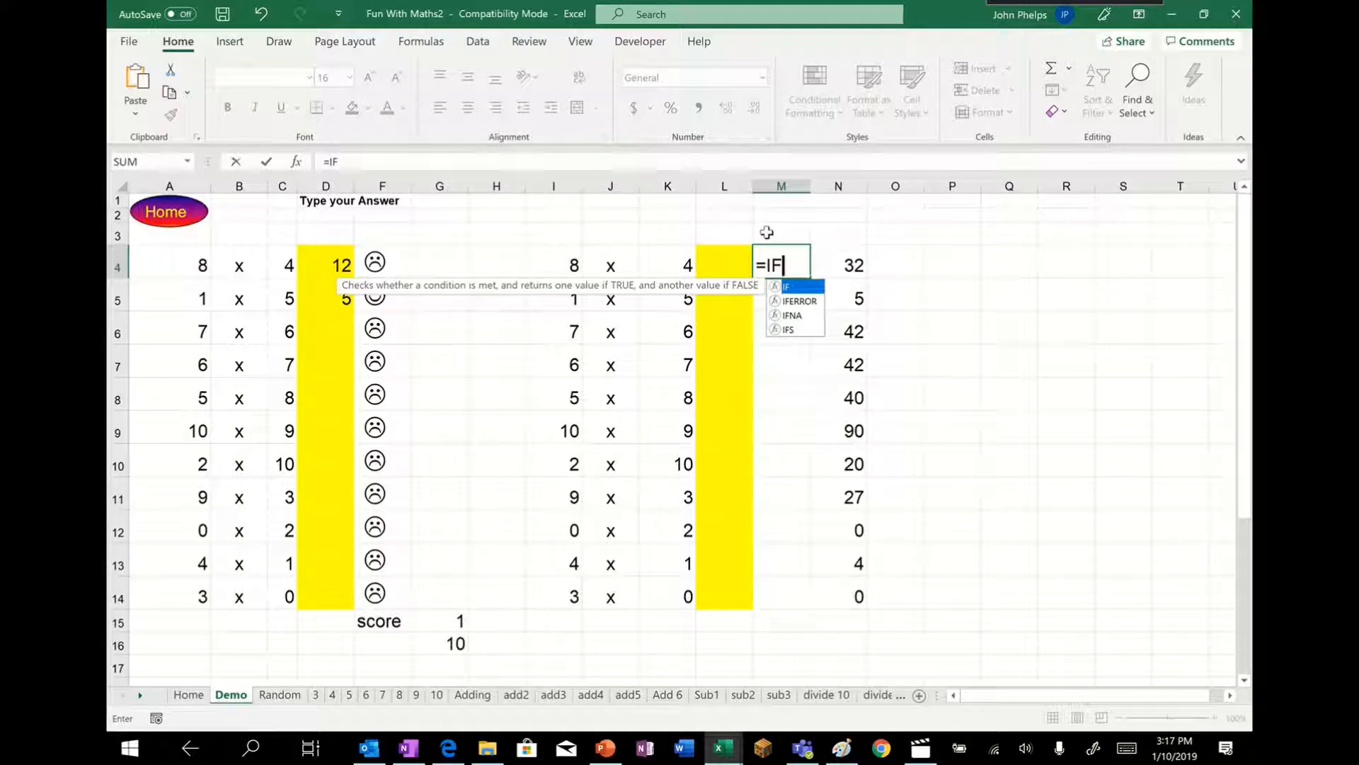
{"action": "type", "text": "("}
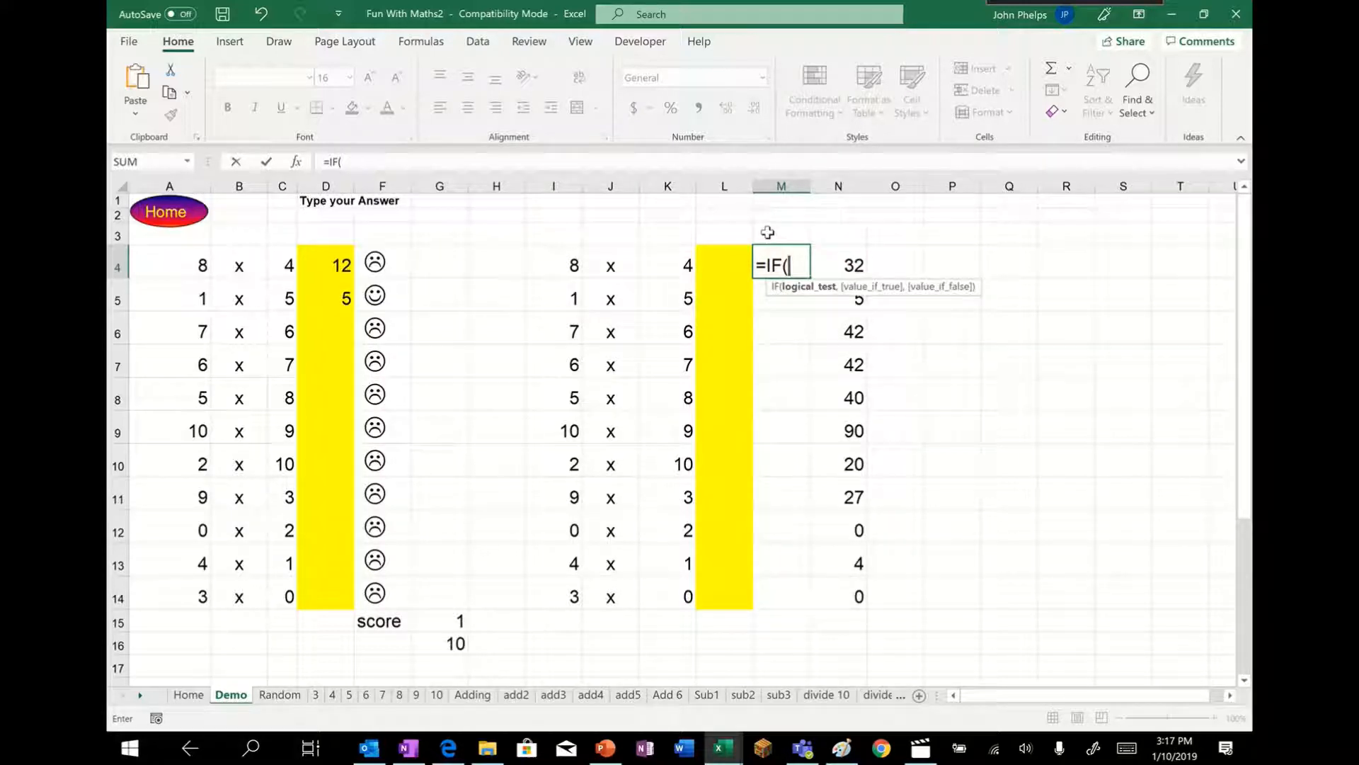
{"action": "left_click", "coordinate": [713, 263]}
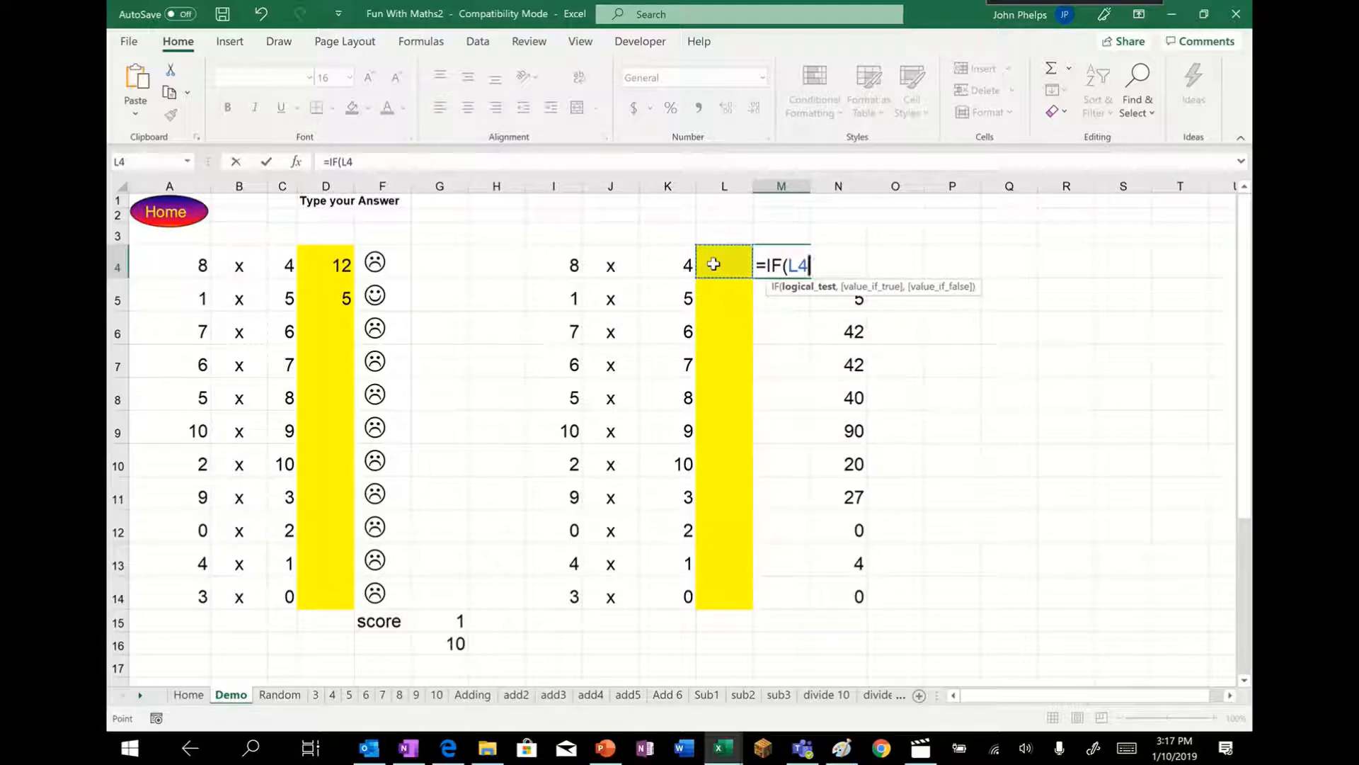
{"action": "type", "text": "=N"}
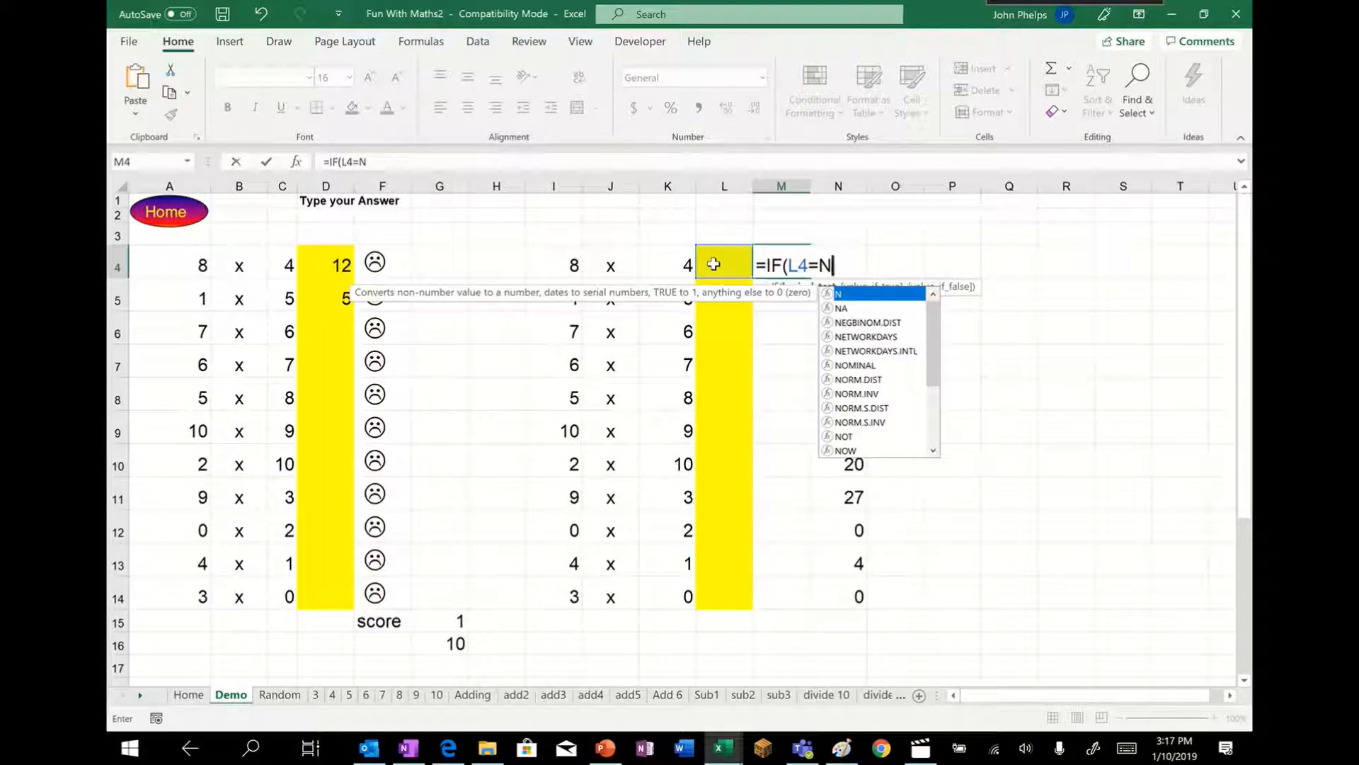
{"action": "type", "text": "$"}
{"action": "key", "text": "BackSpace"}
{"action": "type", "text": "4"}
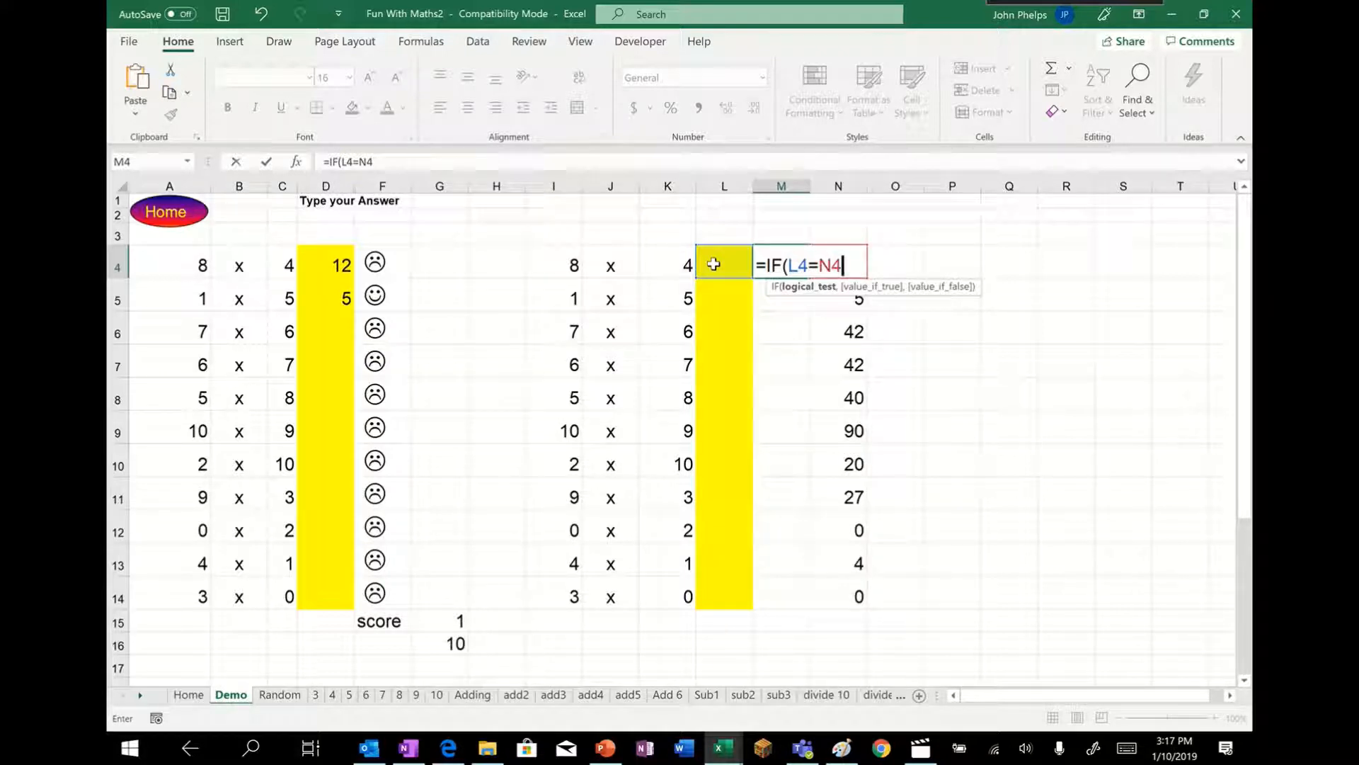
{"action": "type", "text": ","}
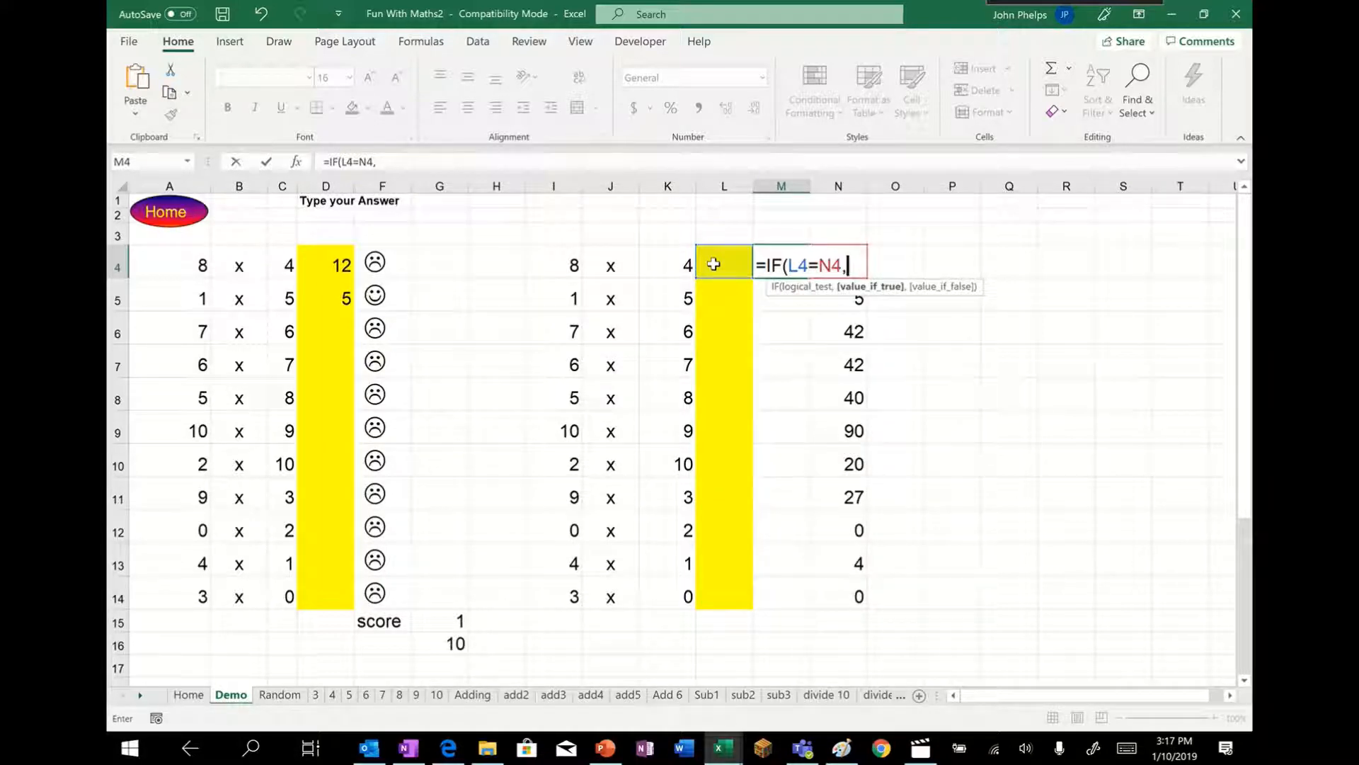
{"action": "type", "text": "\"J\","}
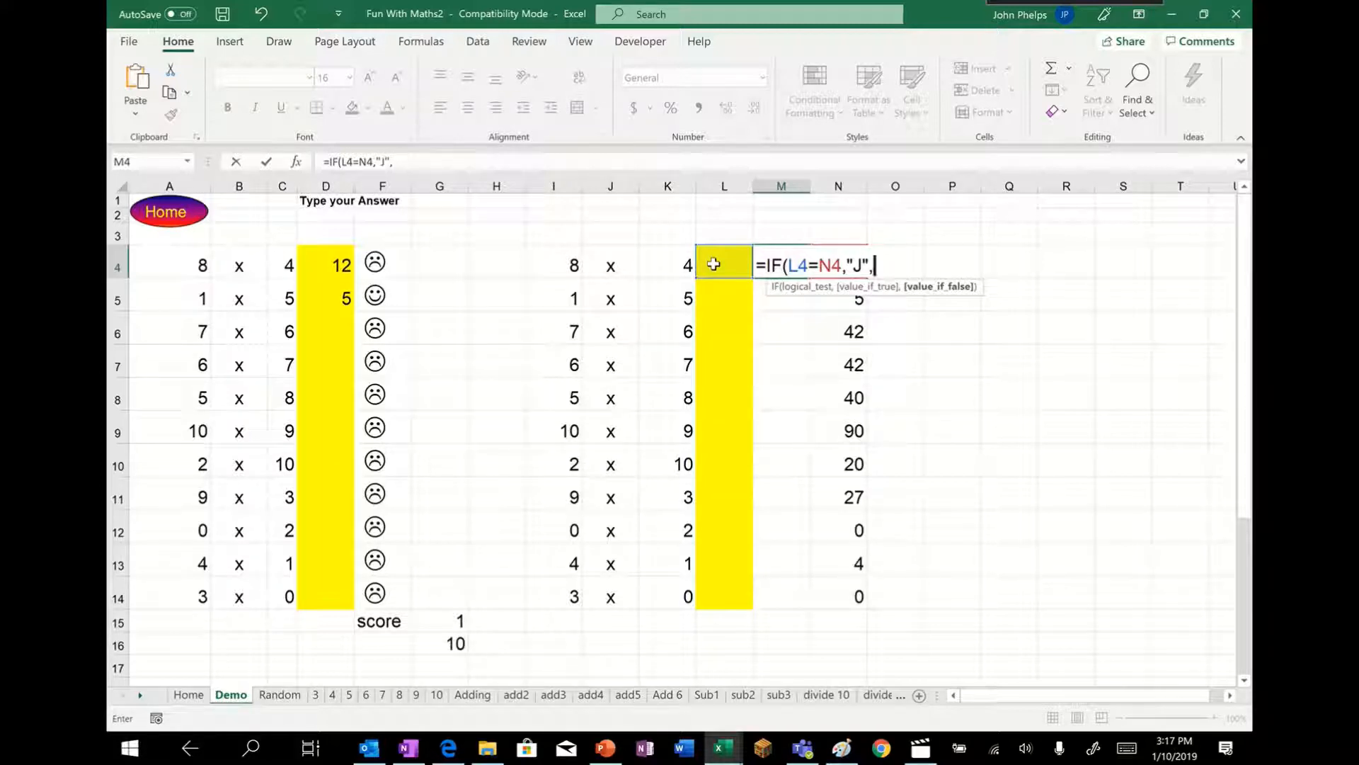
{"action": "type", "text": "\"L\")"}
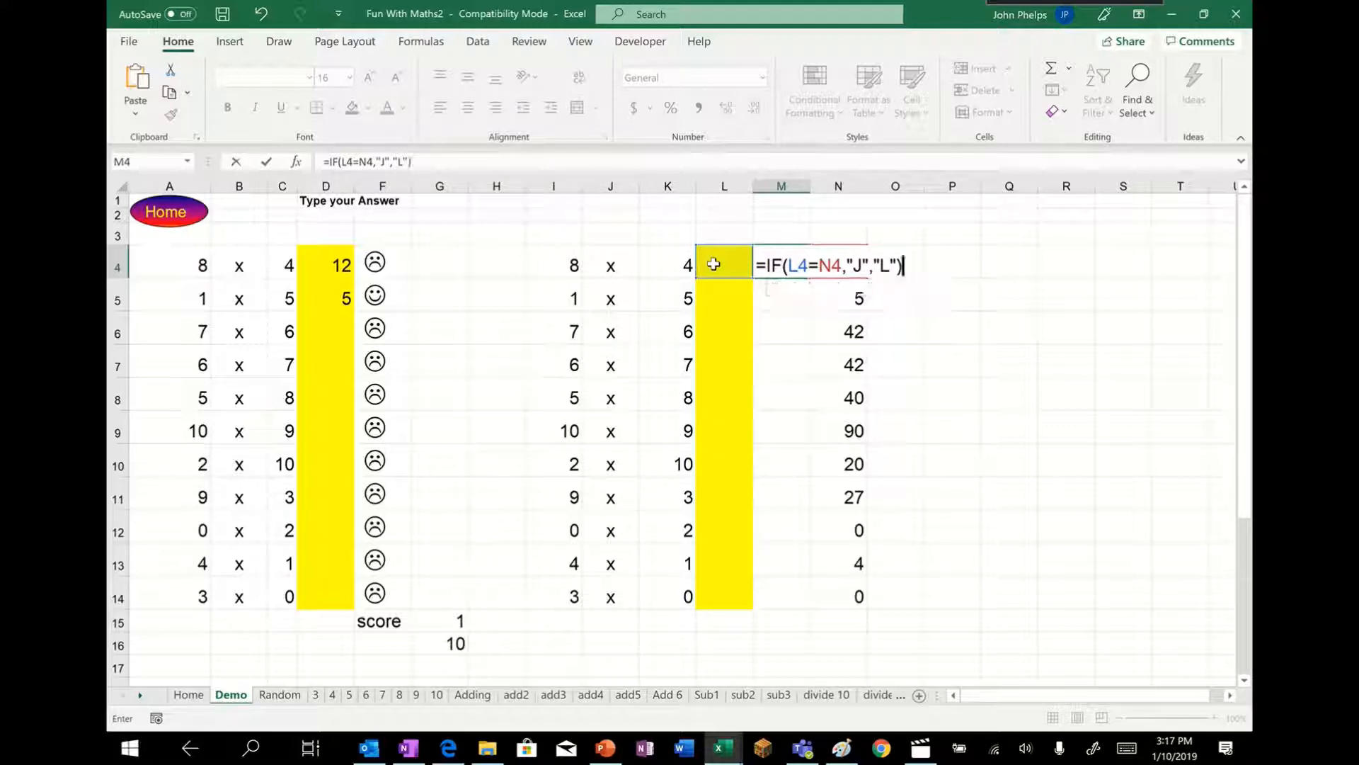
{"action": "key", "text": "Return"}
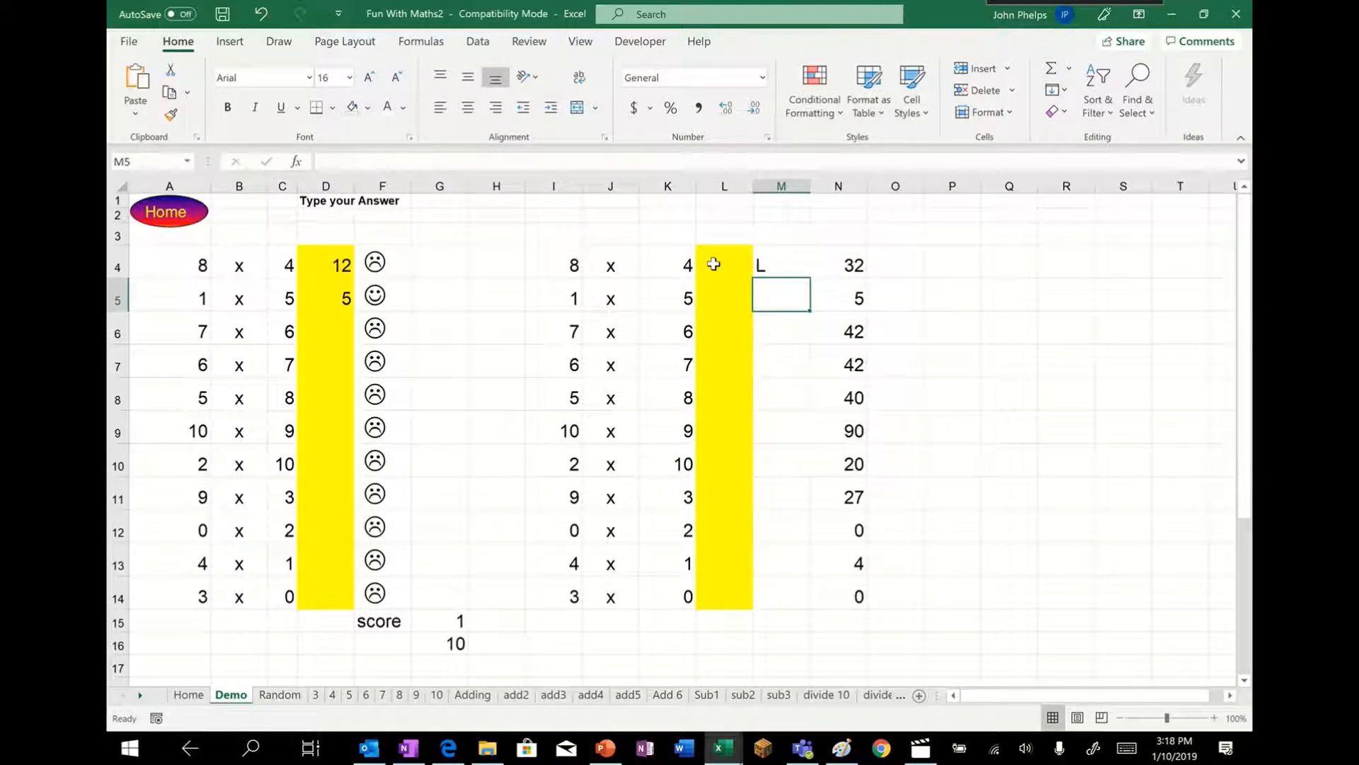
Step: Set the font of M4 to Wingdings and fill the marking formula down to M14
{"action": "left_click", "coordinate": [781, 267]}
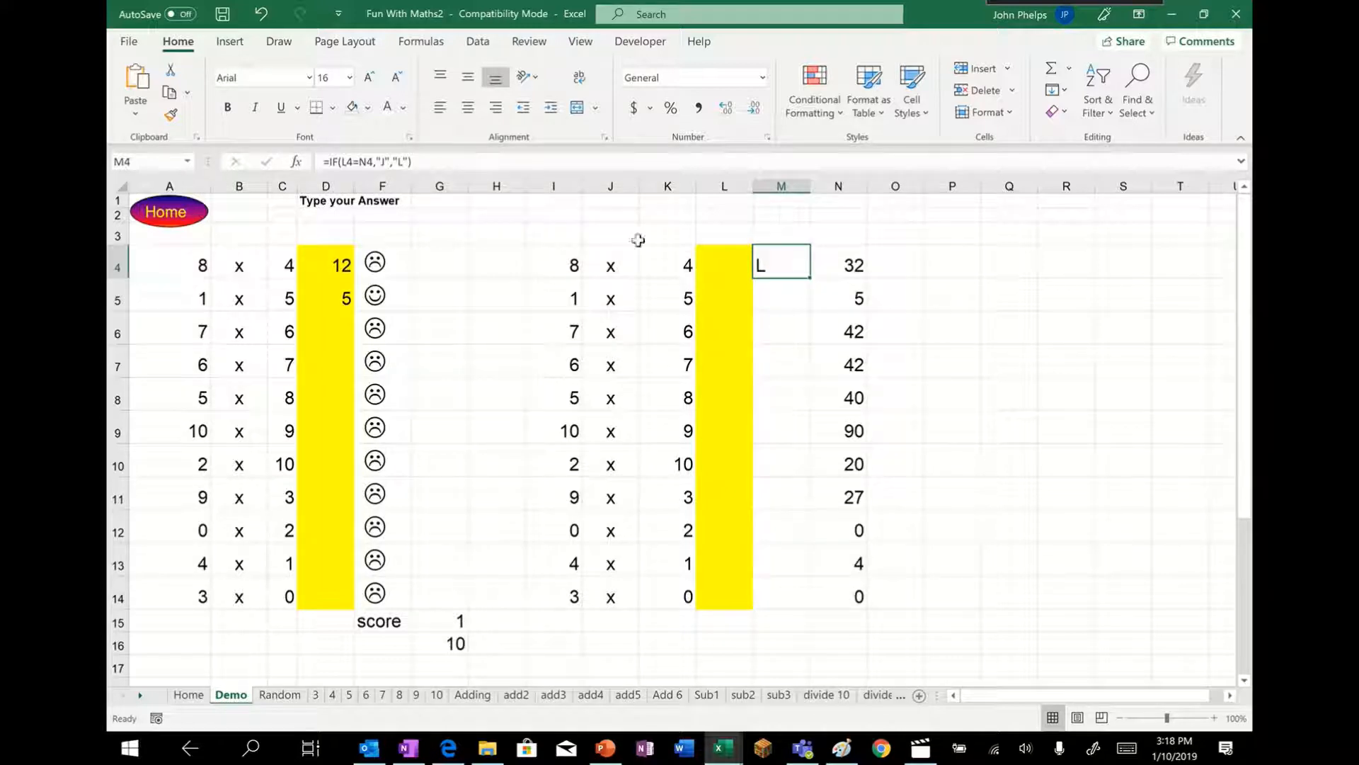
{"action": "left_click", "coordinate": [309, 78]}
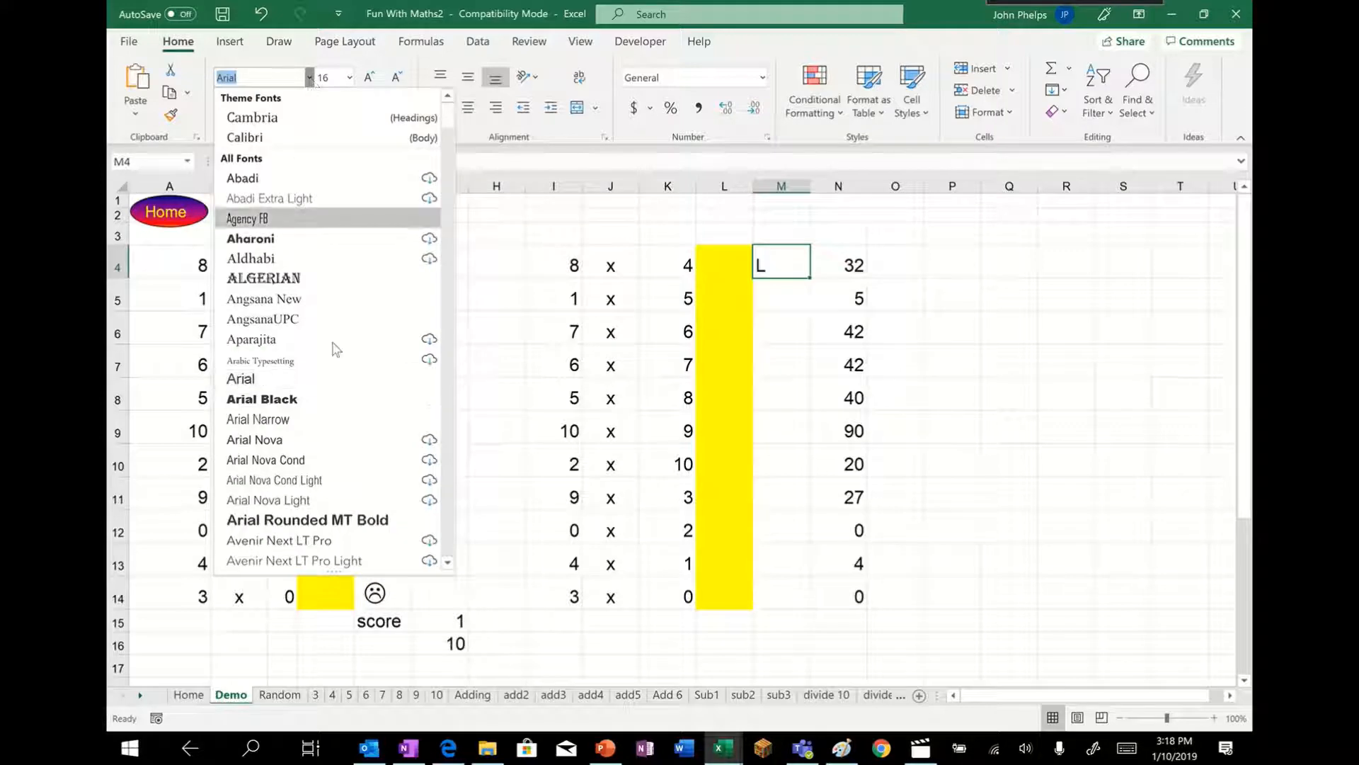
{"action": "left_click_drag", "start_coordinate": [448, 122], "coordinate": [448, 525]}
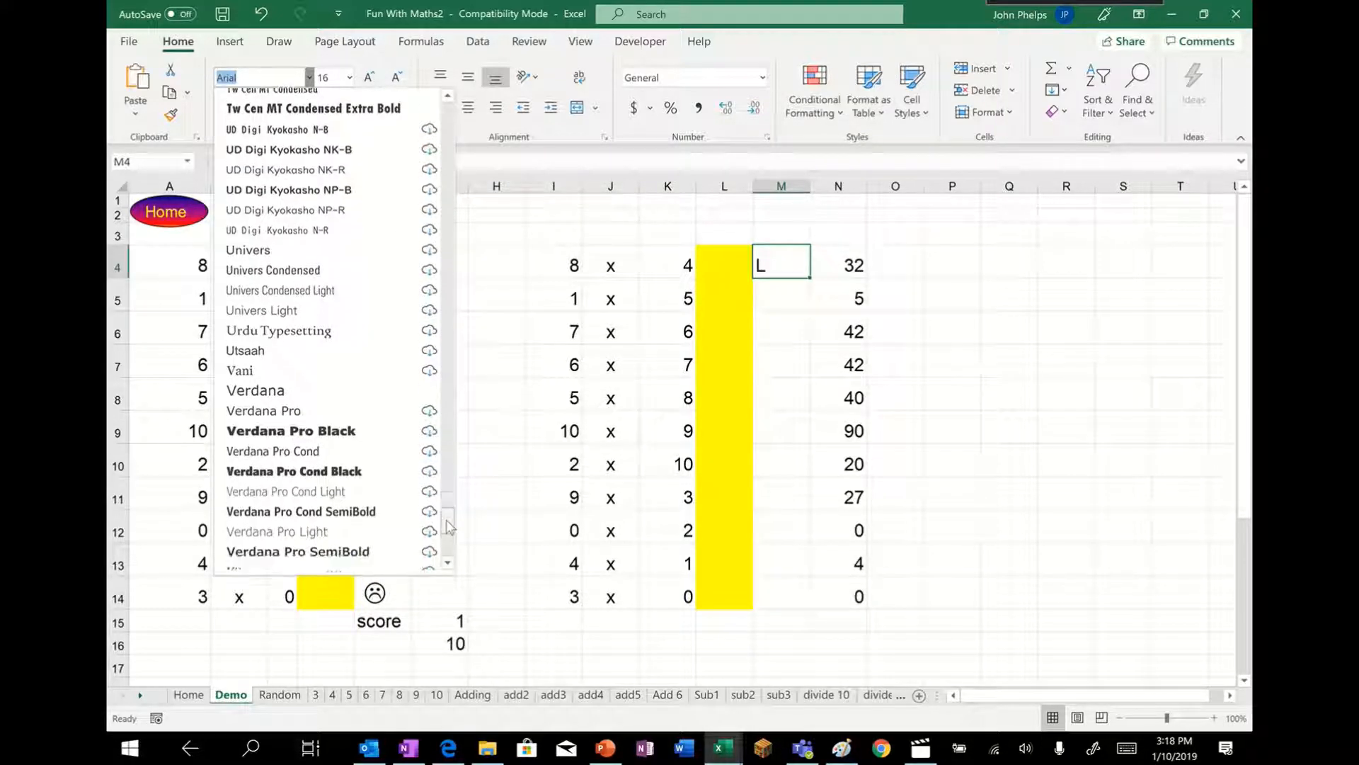
{"action": "scroll", "coordinate": [269, 511], "scroll_direction": "down", "scroll_amount": 4}
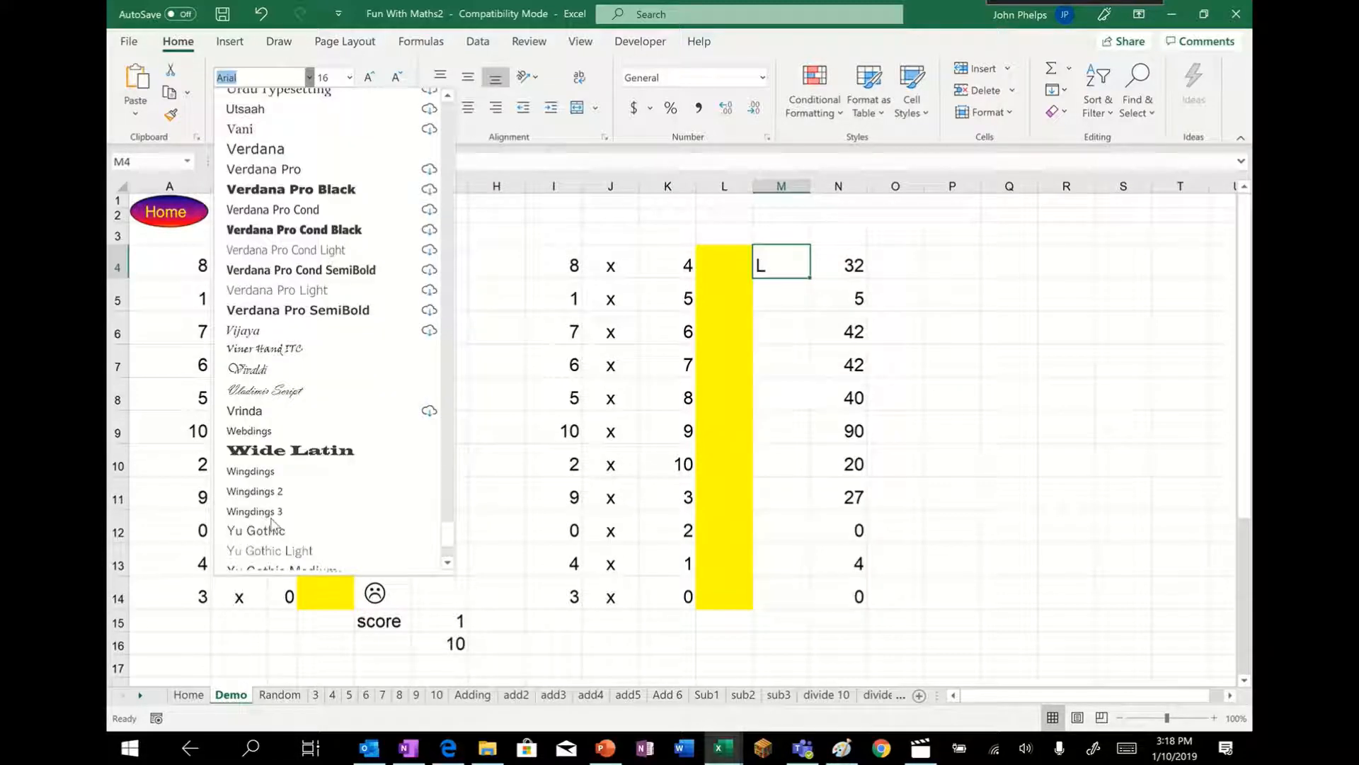
{"action": "left_click", "coordinate": [247, 471]}
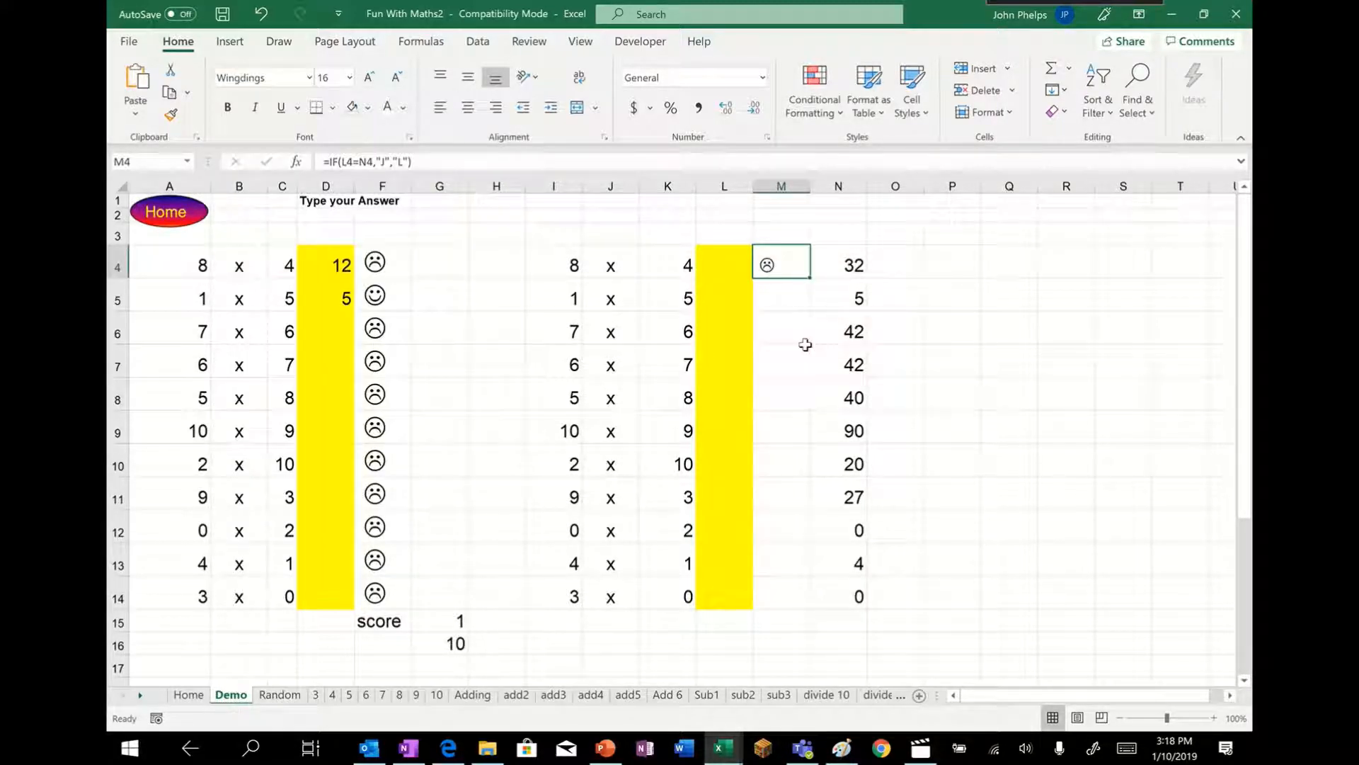
{"action": "double_click", "coordinate": [810, 279]}
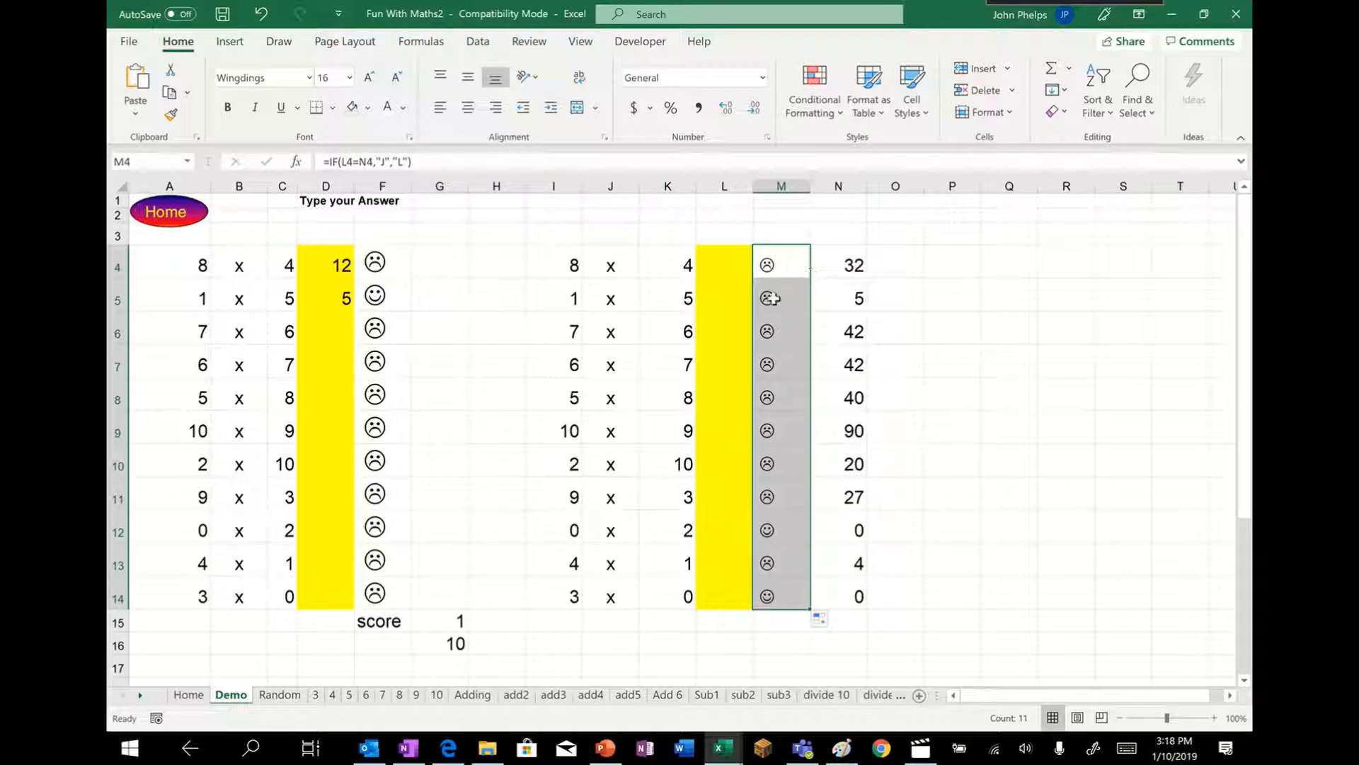
Step: Test the marking formula by entering 32 as the answer in L4
{"action": "left_click", "coordinate": [725, 266]}
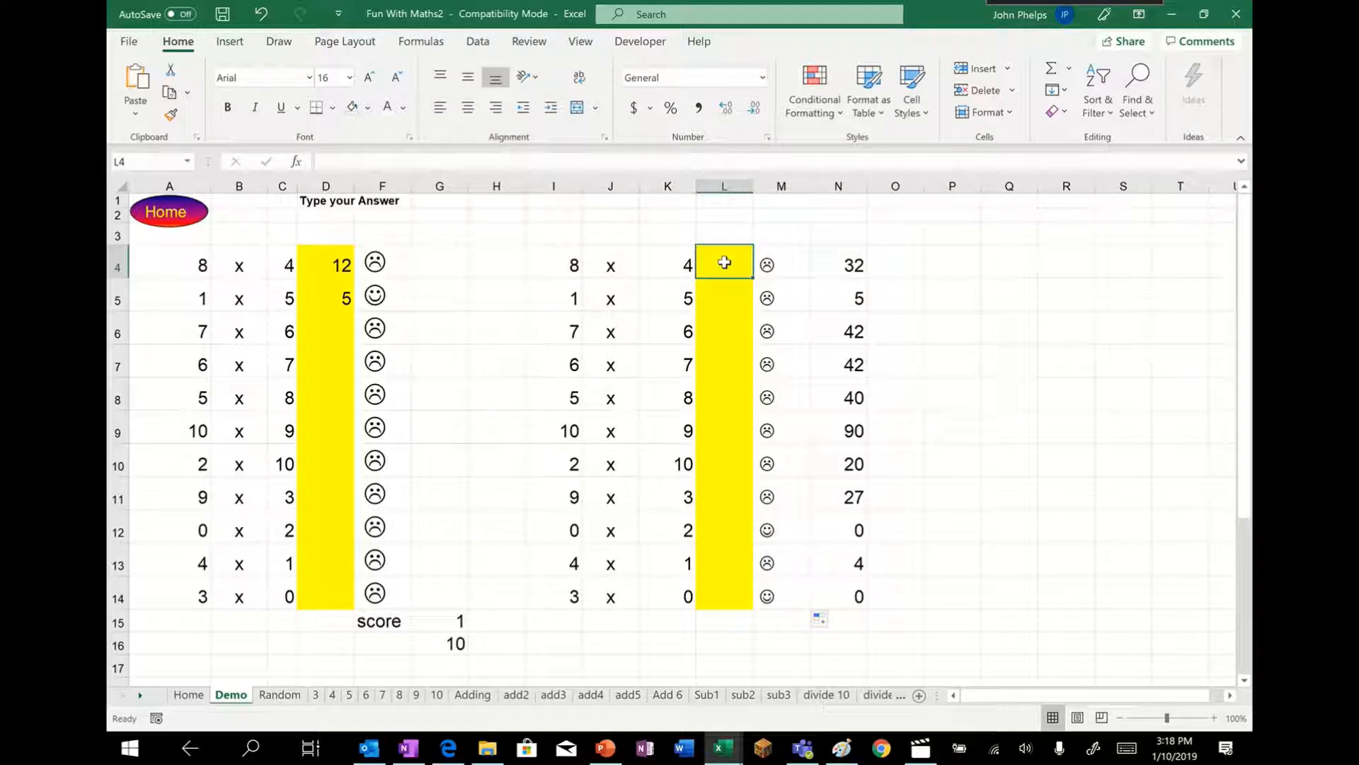
{"action": "type", "text": "32"}
{"action": "key", "text": "Return"}
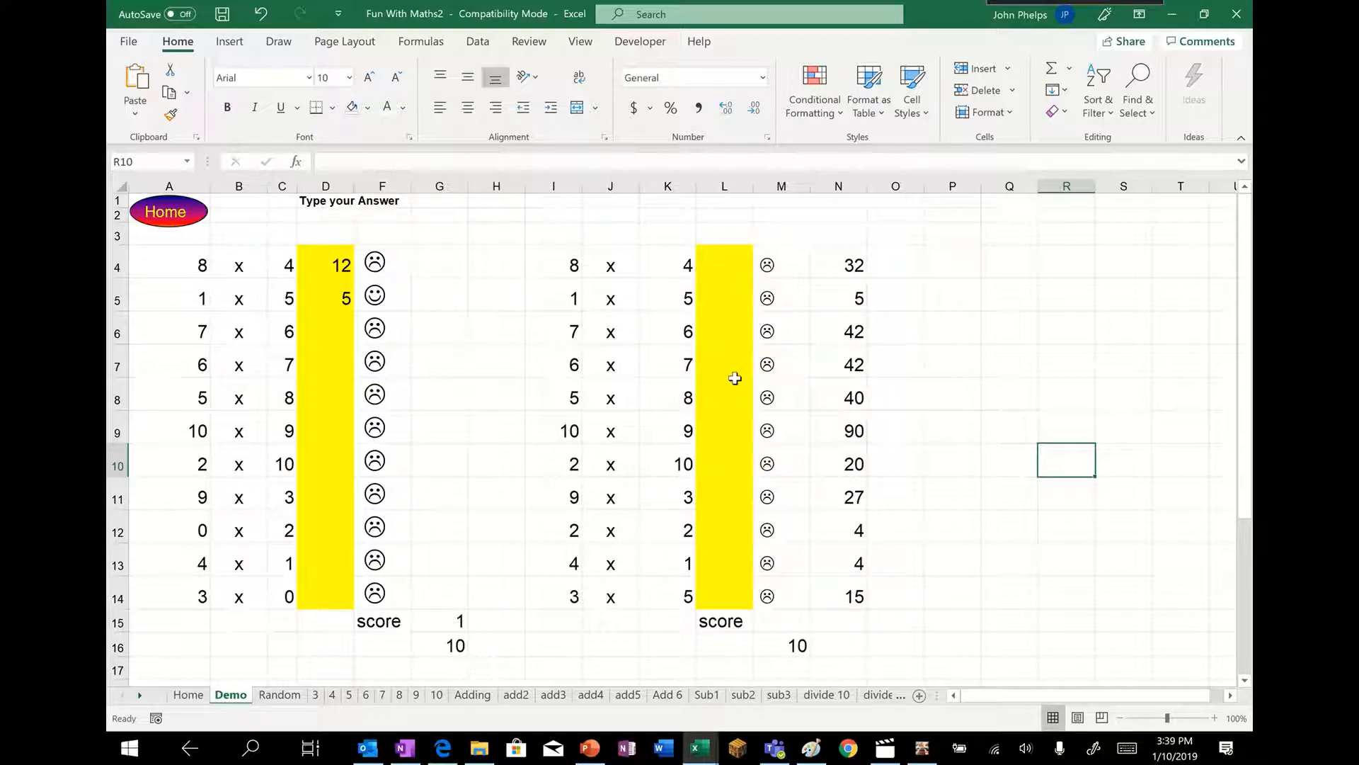
Step: Enter the score formula =COUNTIF(M4:M14,"J") in cell M15 to count the correct answers
{"action": "left_click", "coordinate": [777, 616]}
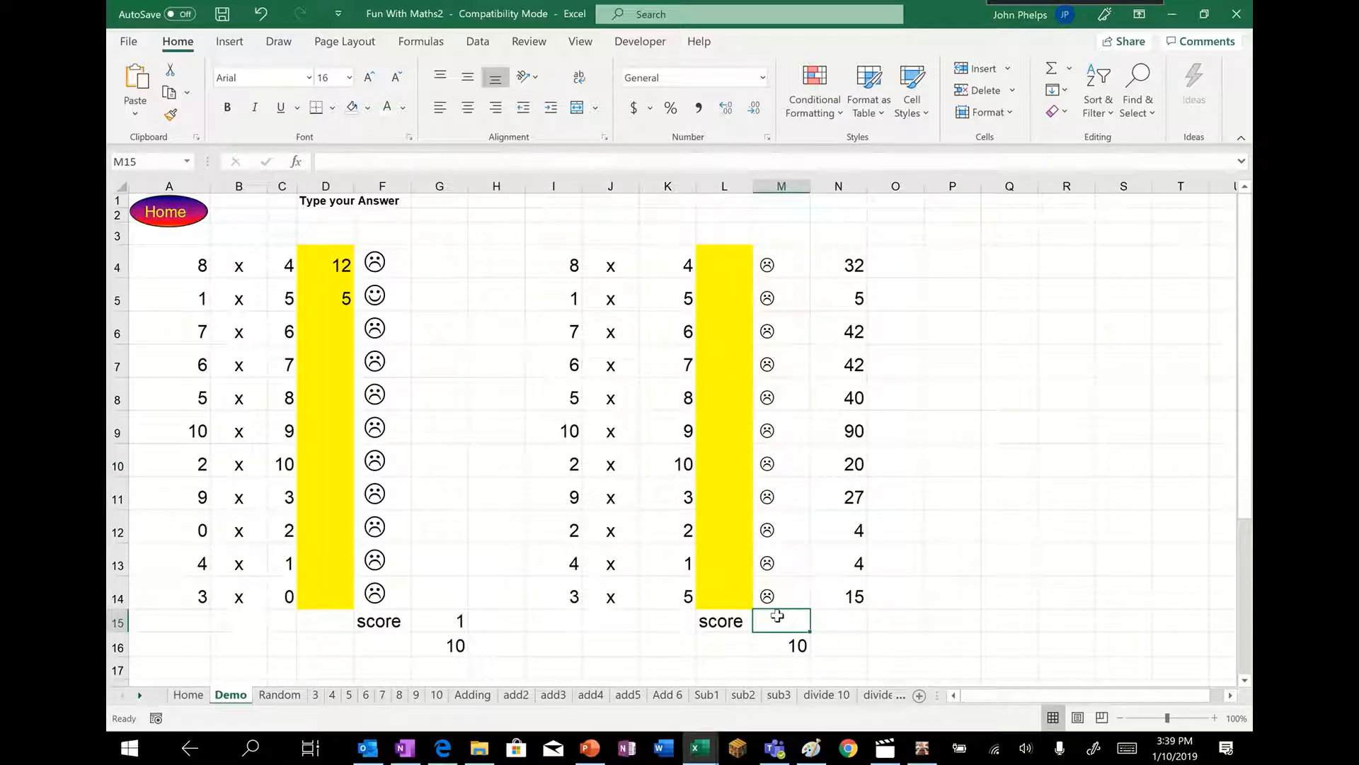
{"action": "type", "text": "="}
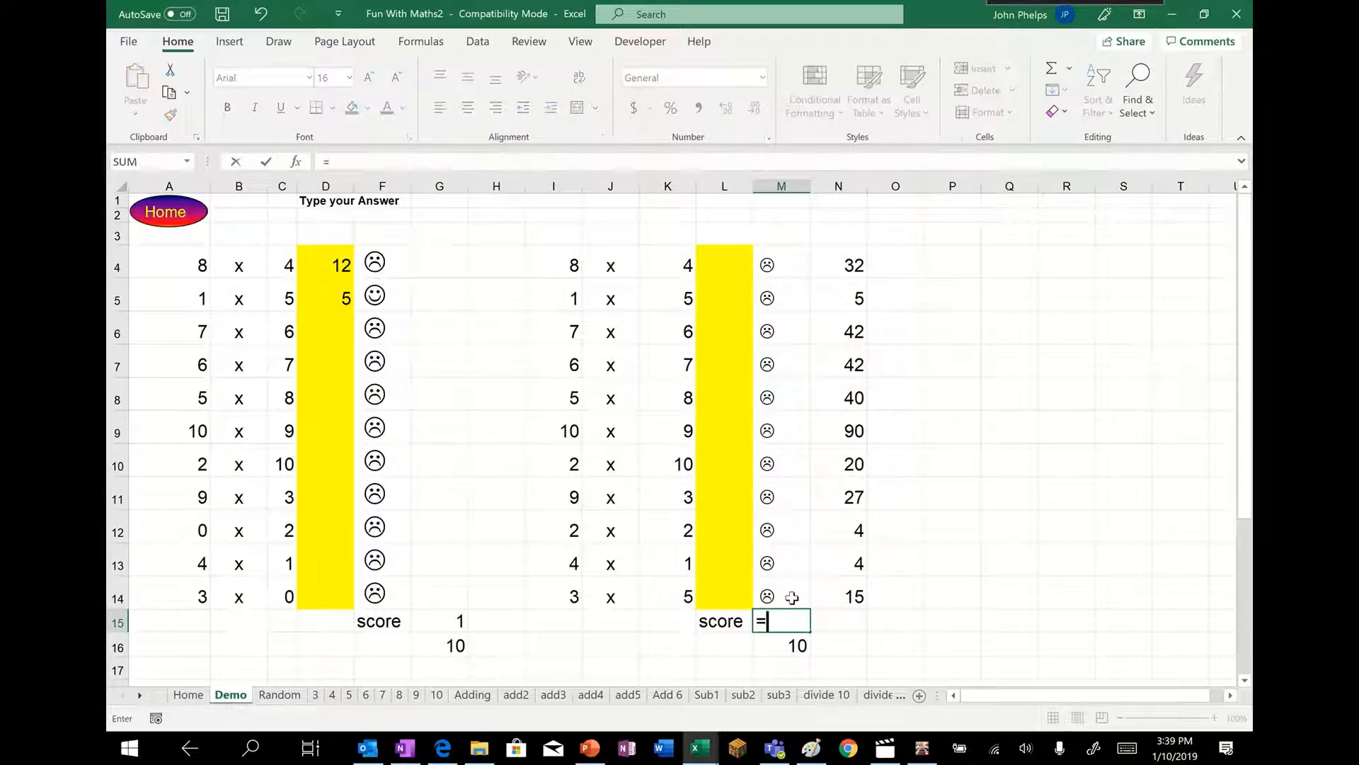
{"action": "type", "text": "COUNTI"}
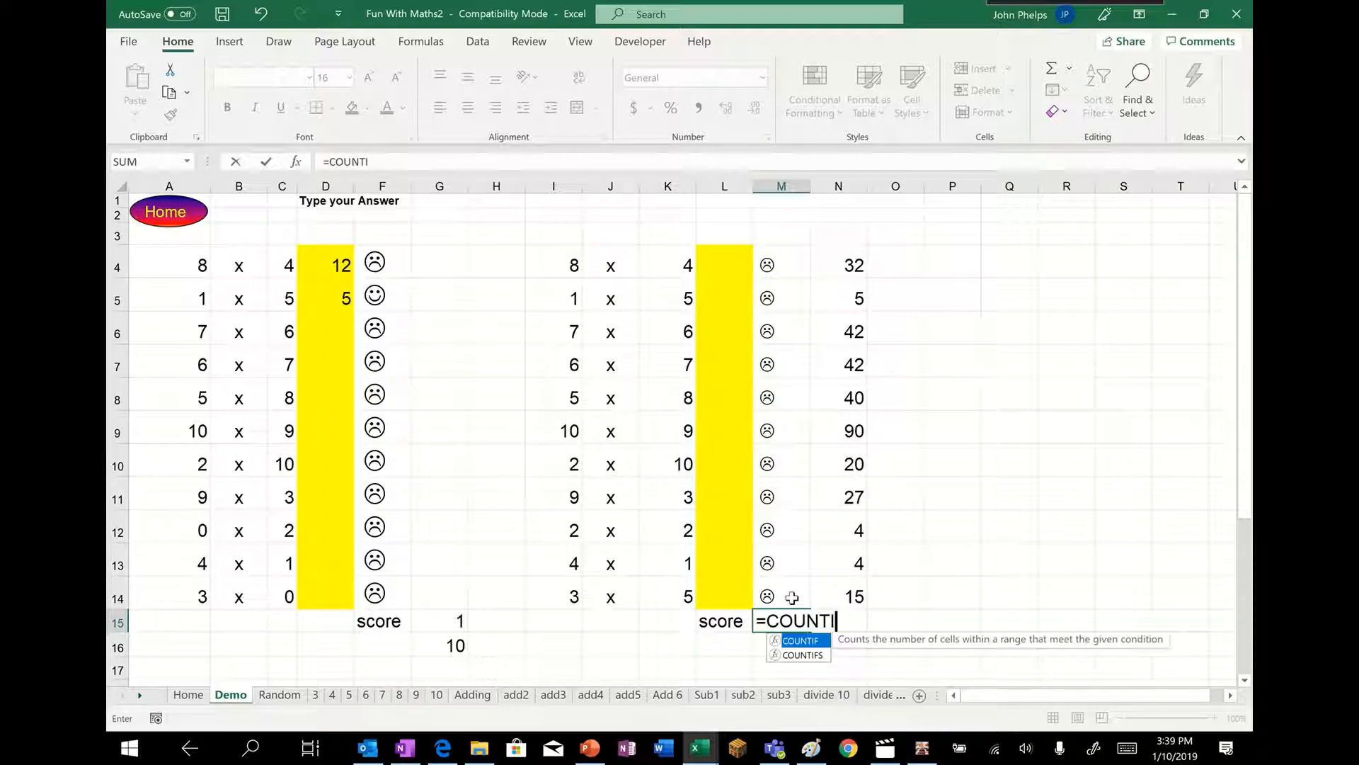
{"action": "type", "text": "F"}
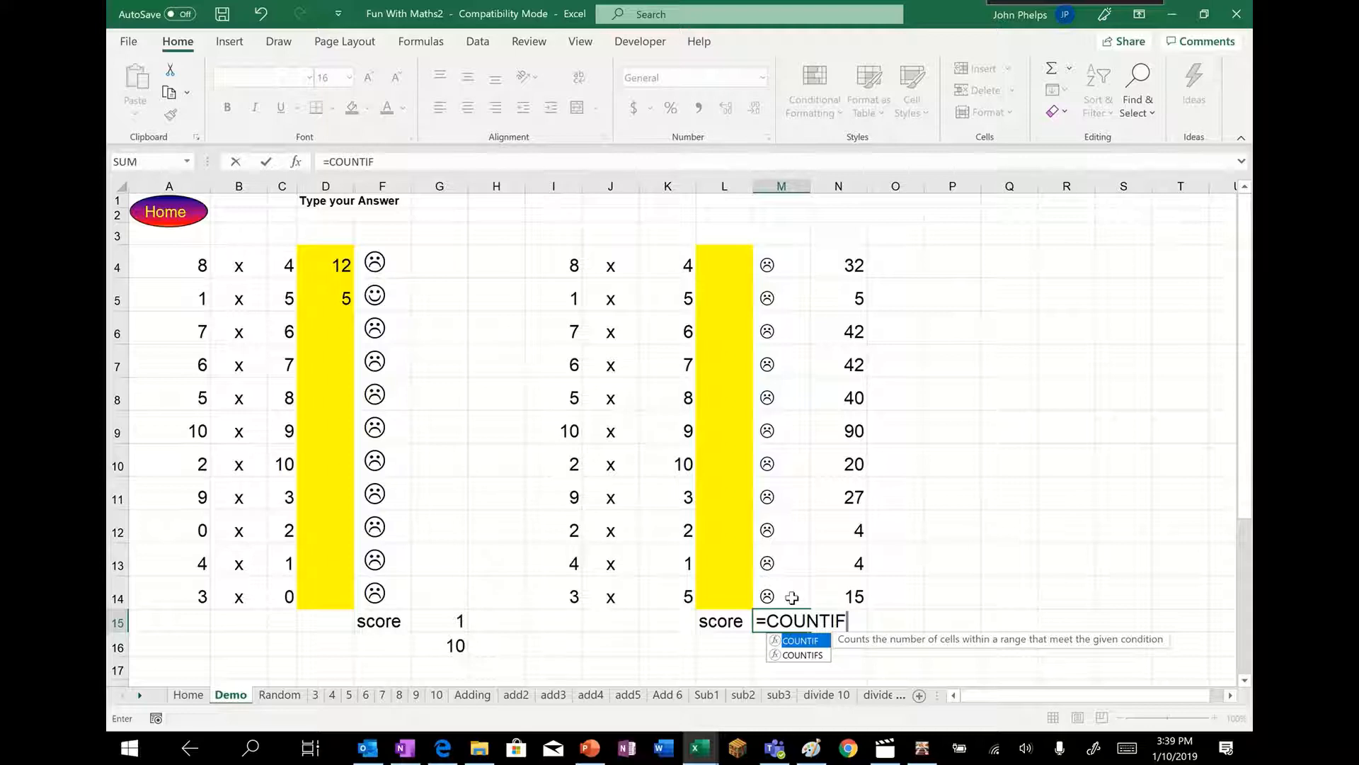
{"action": "type", "text": "("}
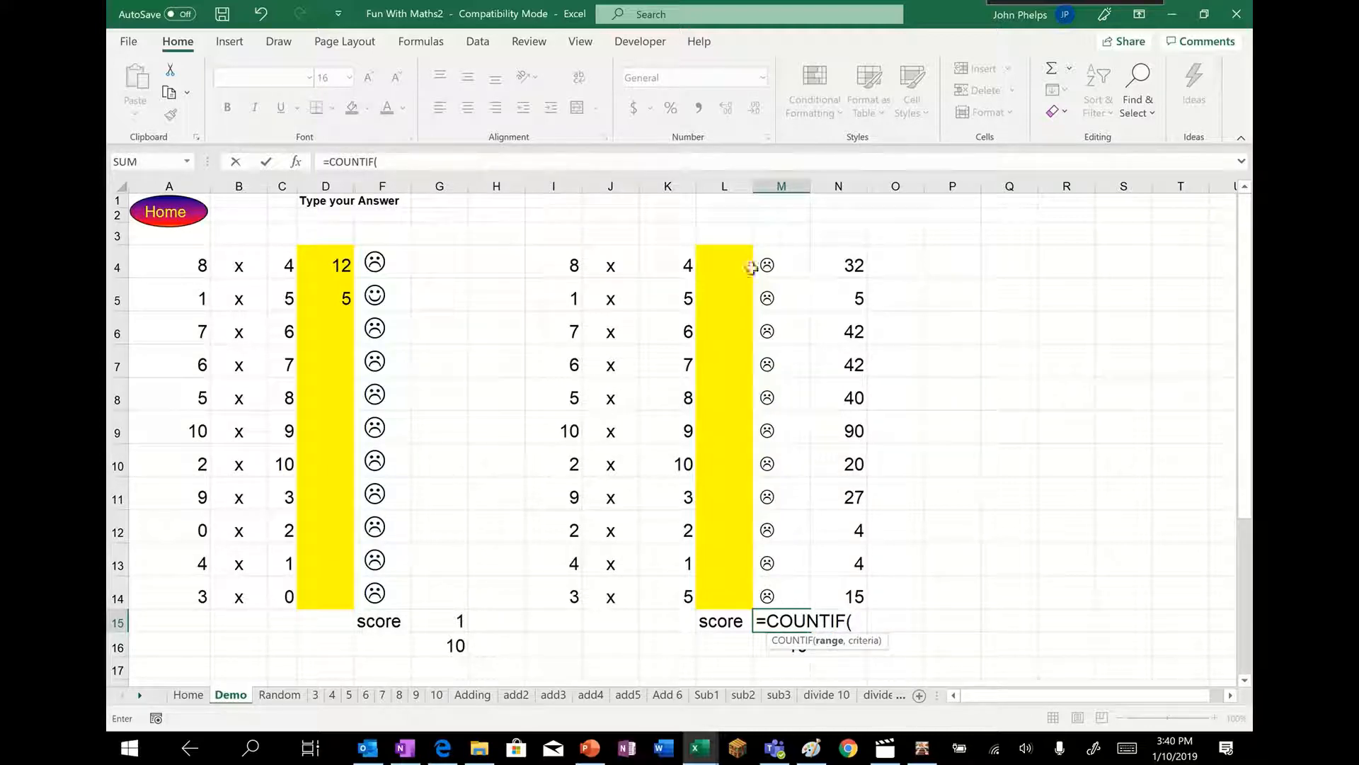
{"action": "left_click_drag", "start_coordinate": [771, 266], "coordinate": [769, 594]}
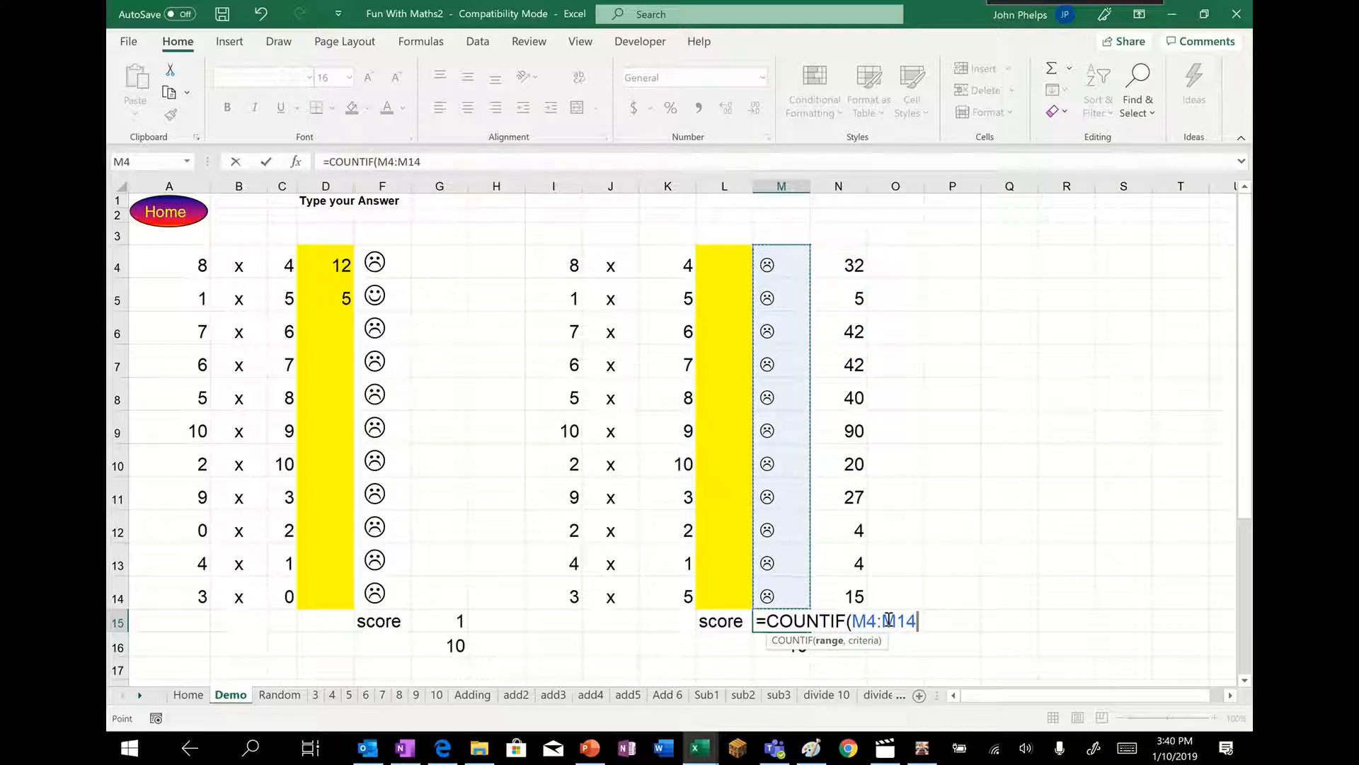
{"action": "type", "text": ","}
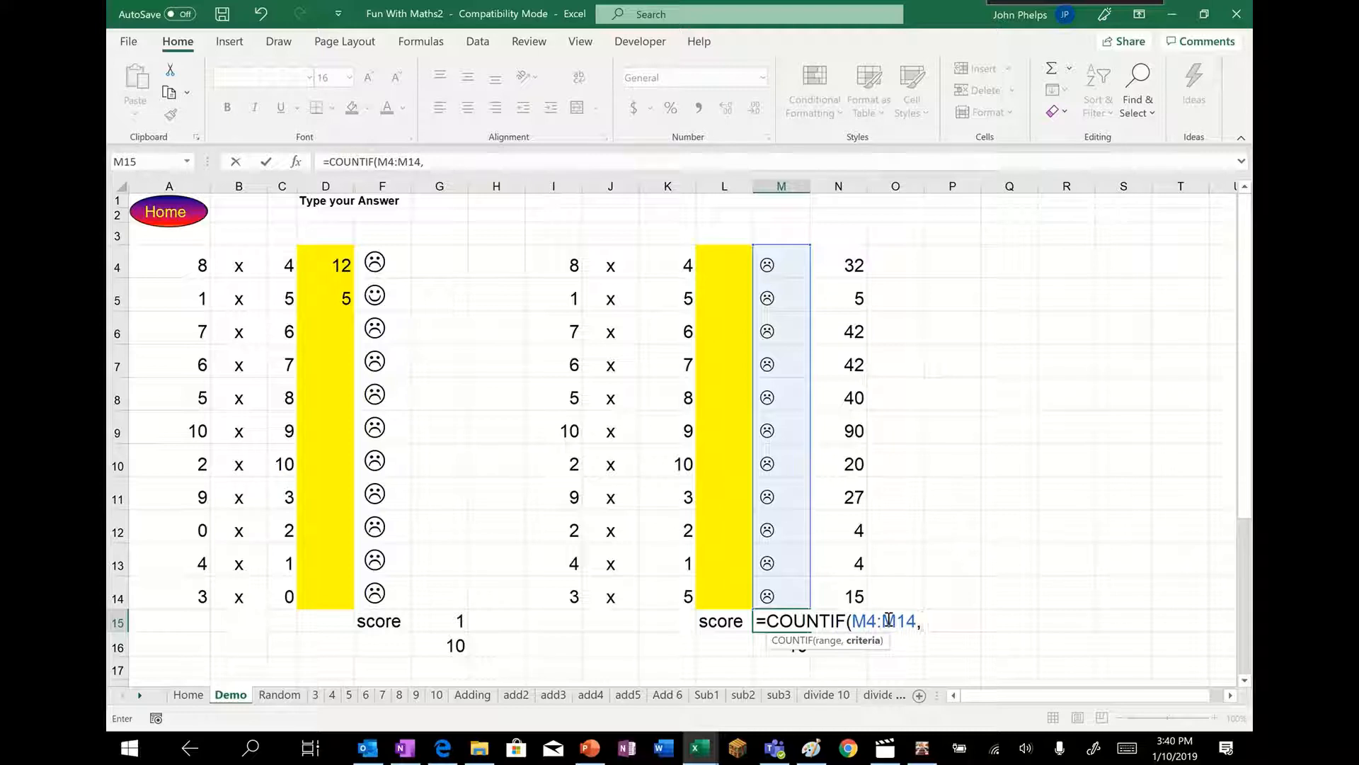
{"action": "type", "text": "\"J\")"}
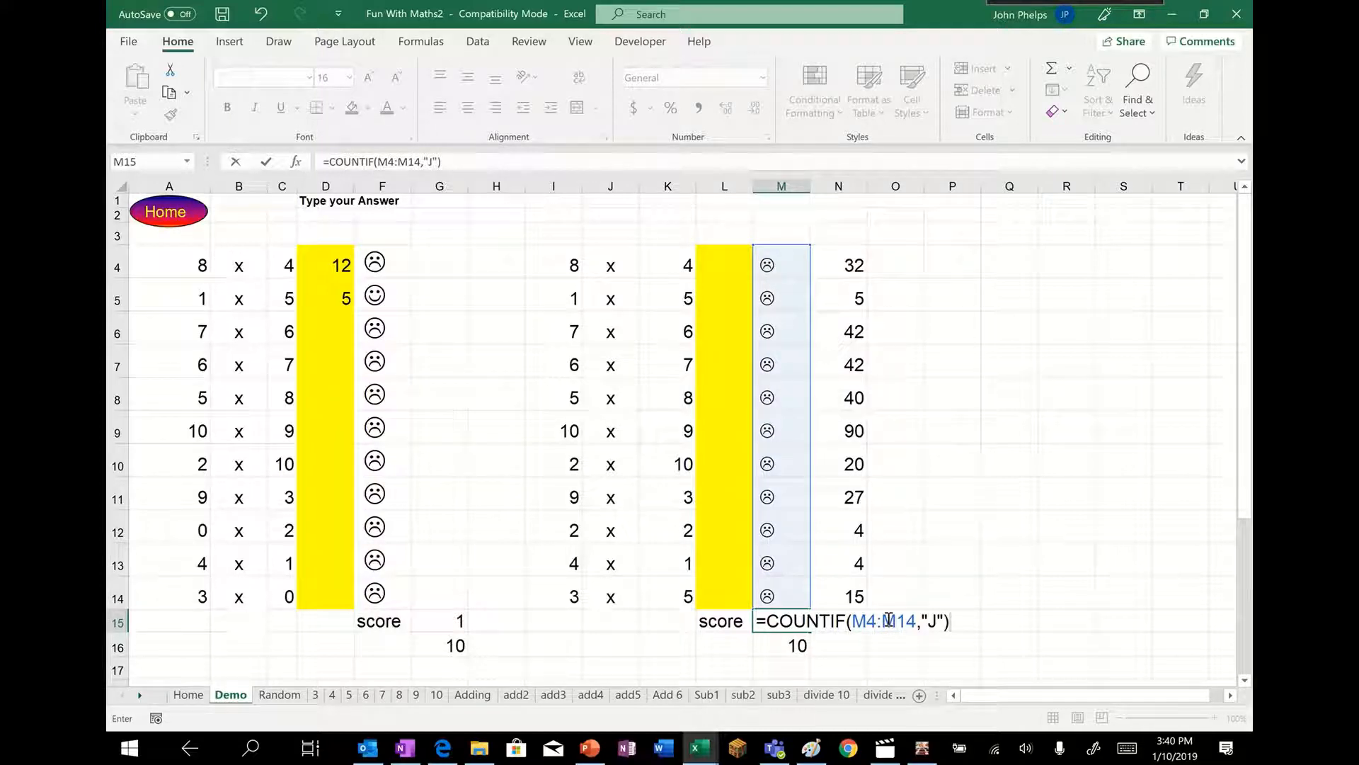
{"action": "key", "text": "Return"}
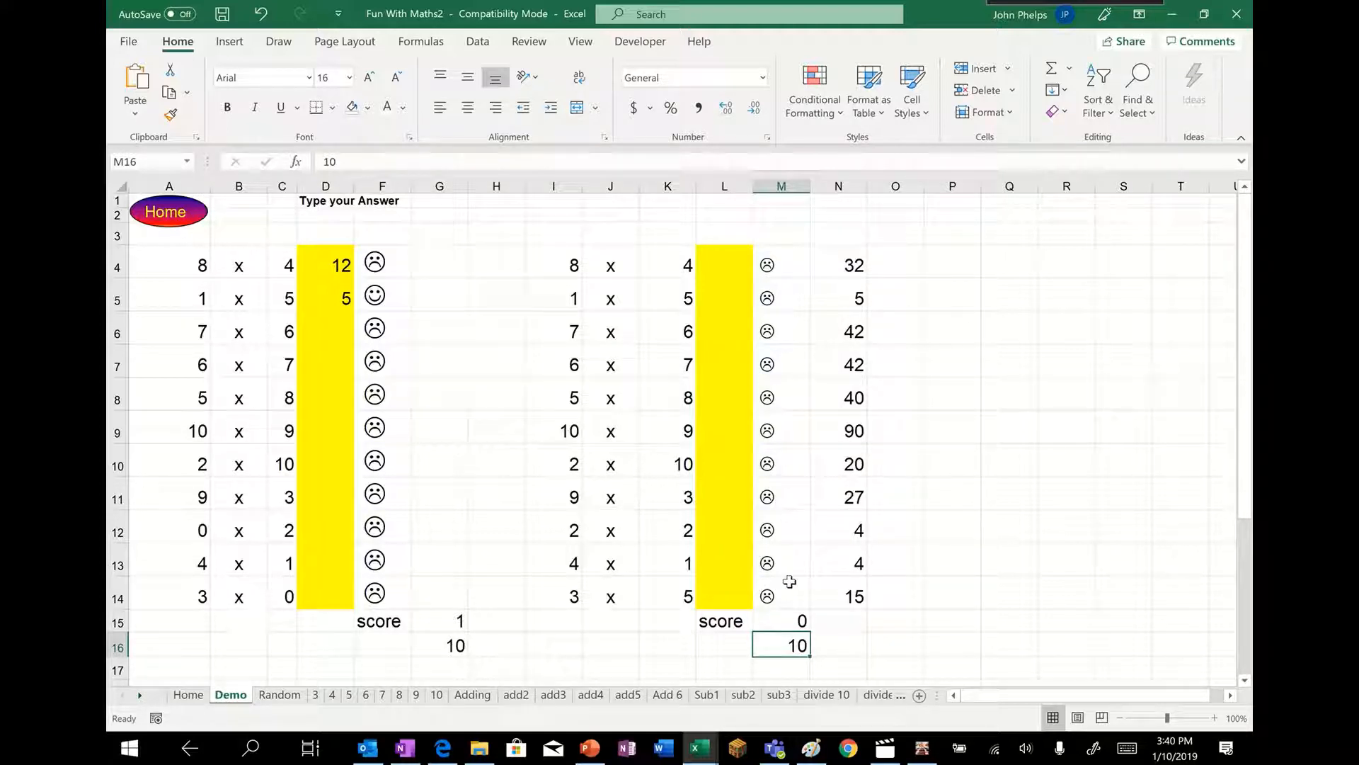
Step: Test the score formula by entering the answers 32 in L4 and 5 in L5
{"action": "left_click", "coordinate": [735, 266]}
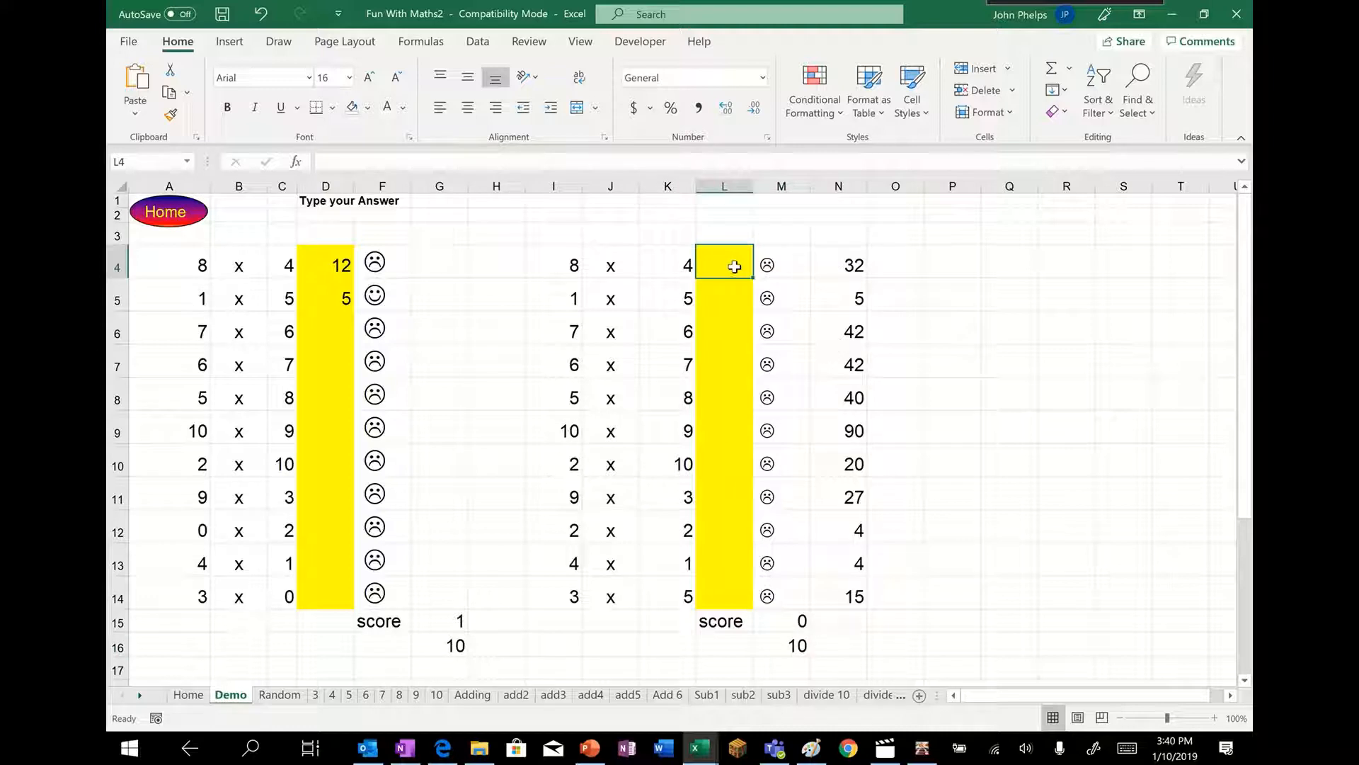
{"action": "type", "text": "32"}
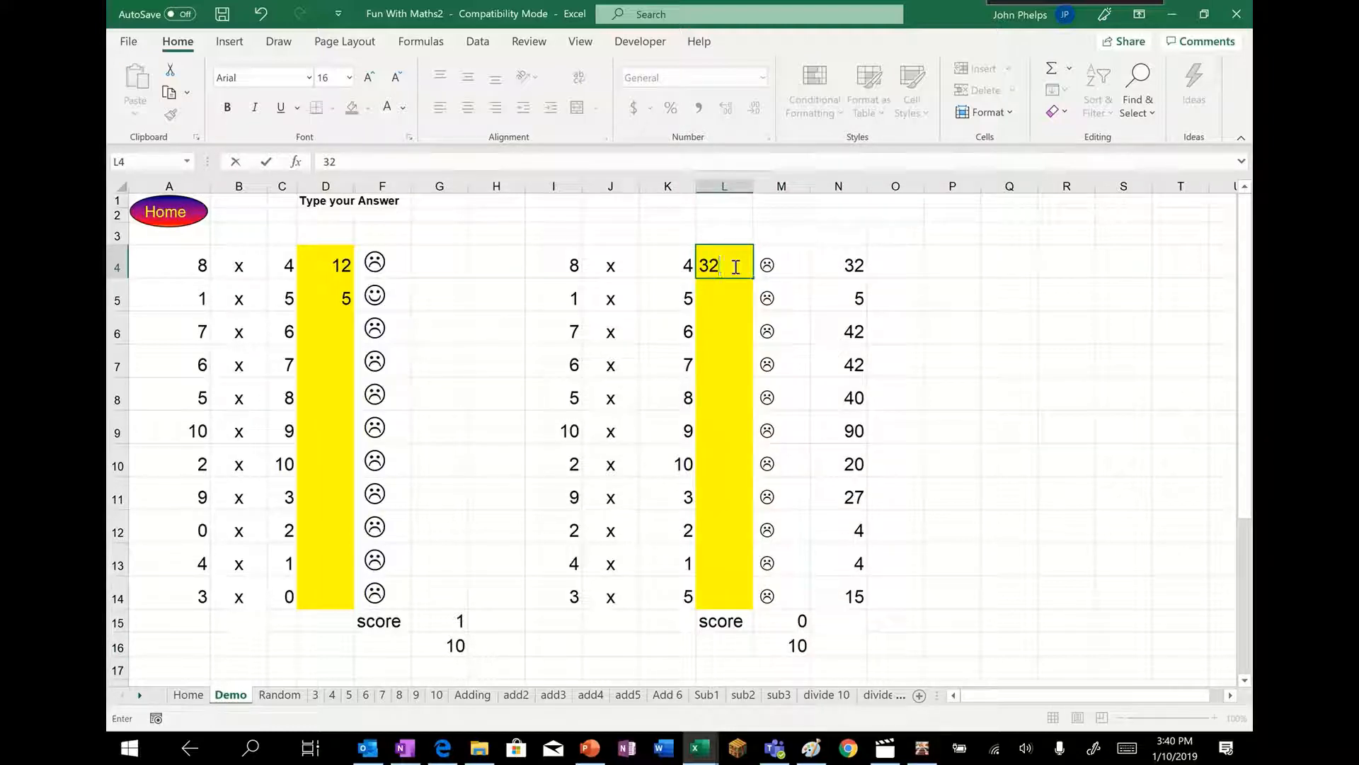
{"action": "key", "text": "Return"}
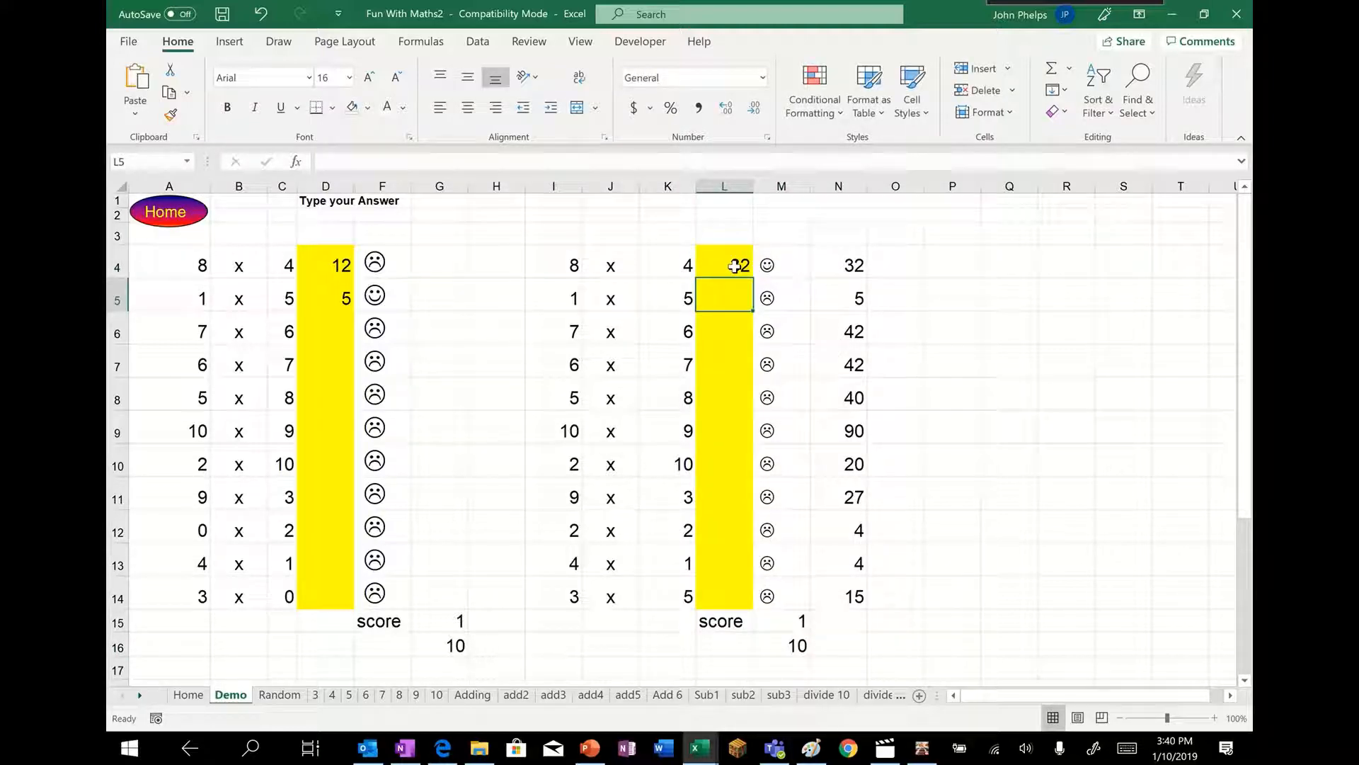
{"action": "type", "text": "5"}
{"action": "key", "text": "Return"}
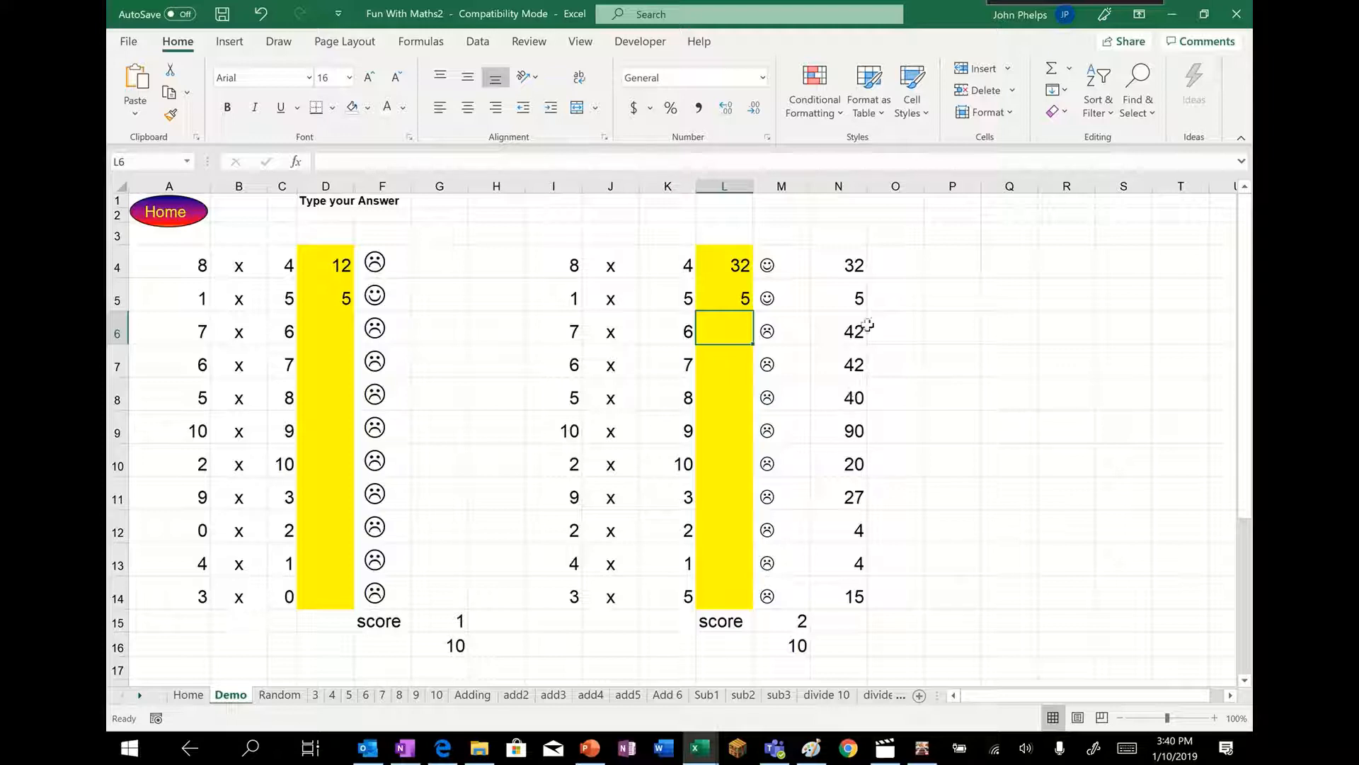
Step: Hide column N, which holds the calculated answers
{"action": "left_click", "coordinate": [839, 186]}
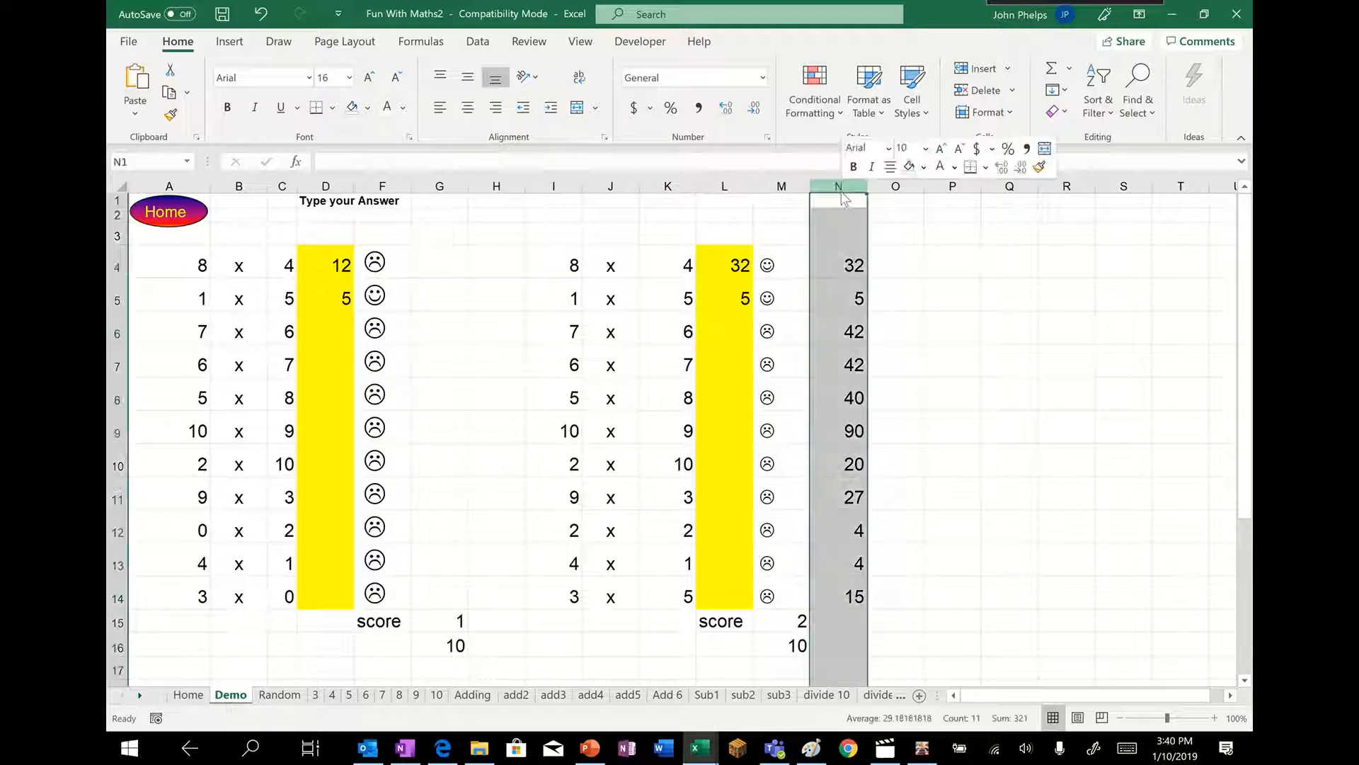
{"action": "right_click", "coordinate": [841, 188]}
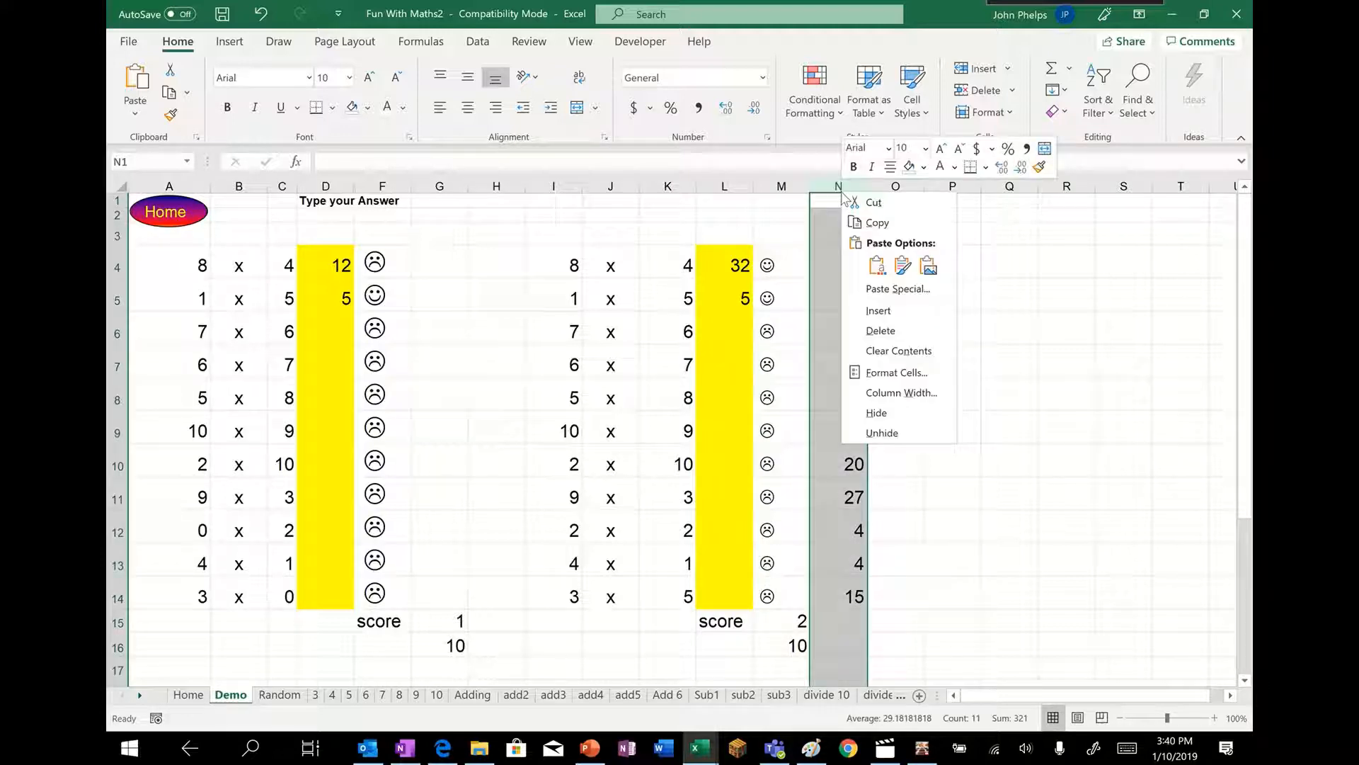
{"action": "left_click", "coordinate": [899, 416]}
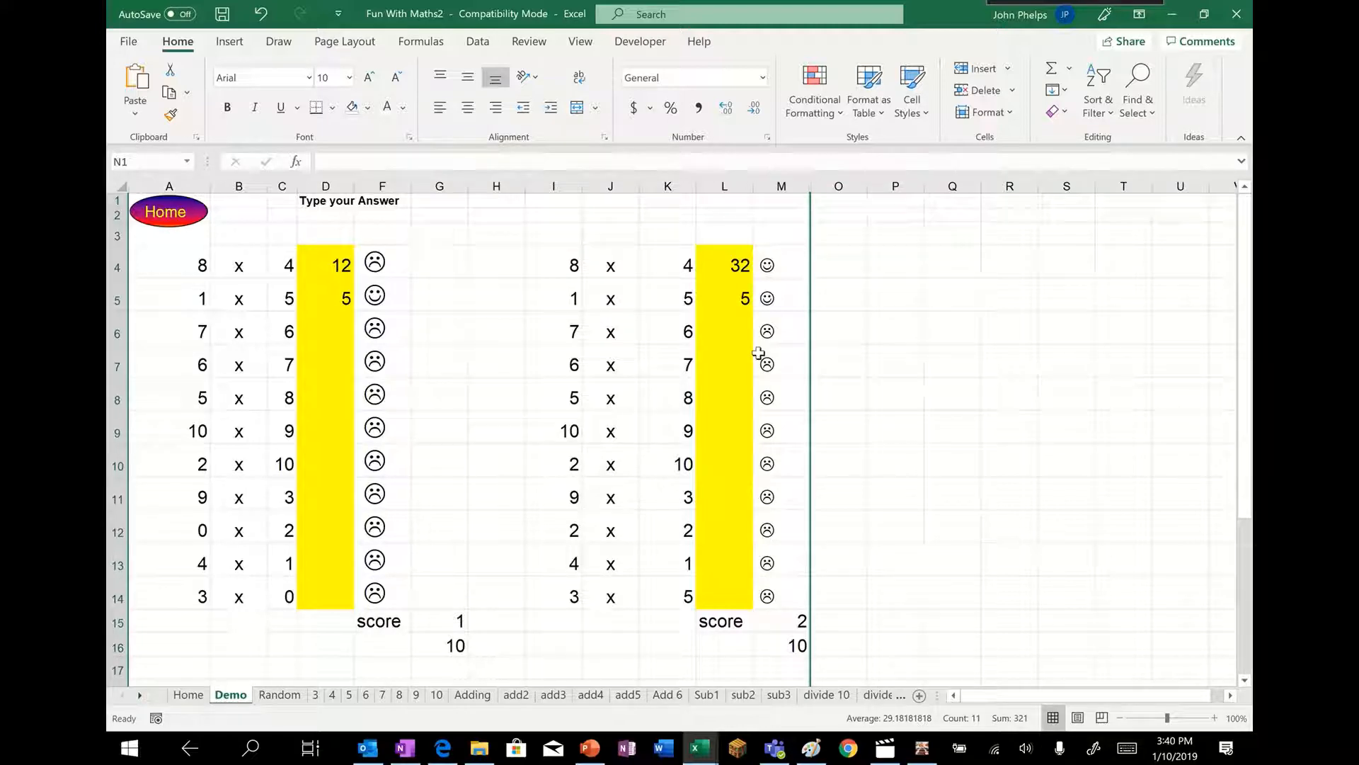
Step: Test the quiz with the answer column hidden by entering 42 in L6
{"action": "left_click", "coordinate": [738, 333]}
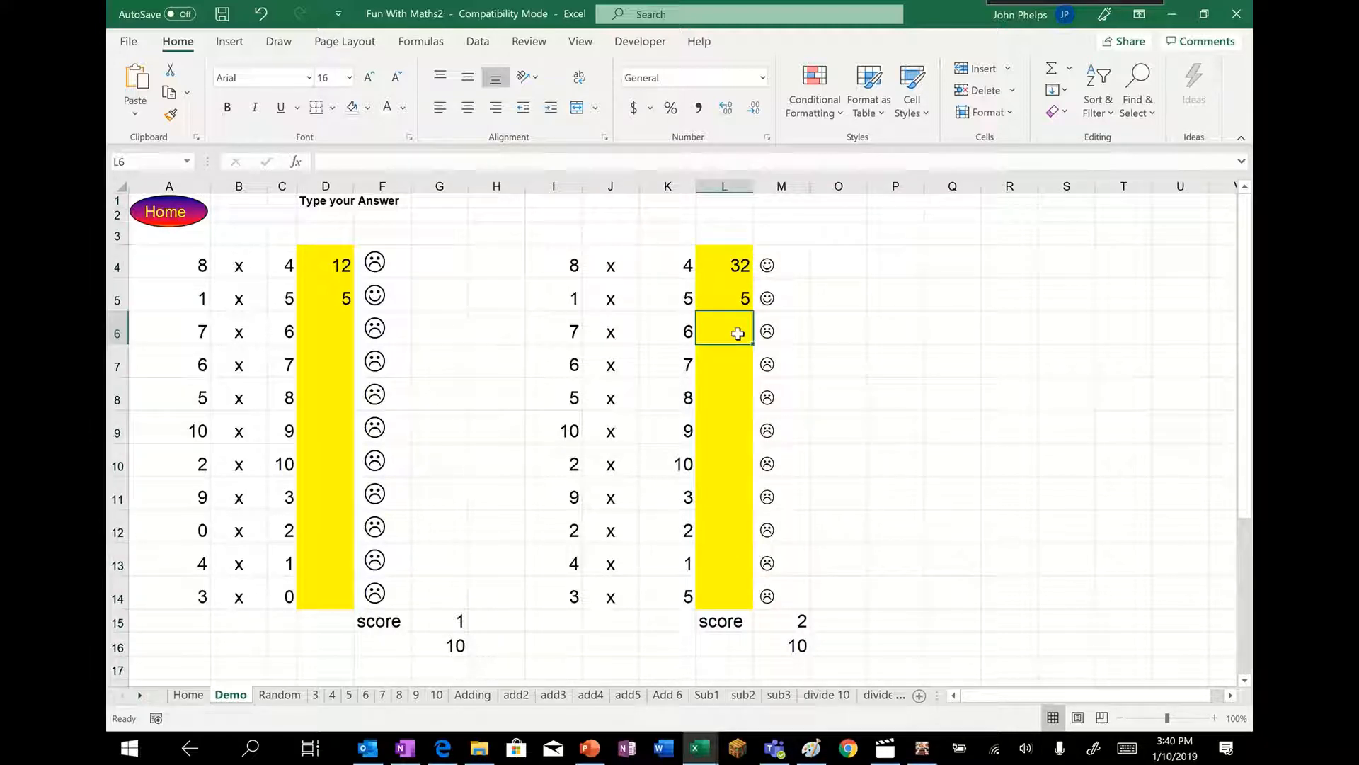
{"action": "type", "text": "42"}
{"action": "key", "text": "Return"}
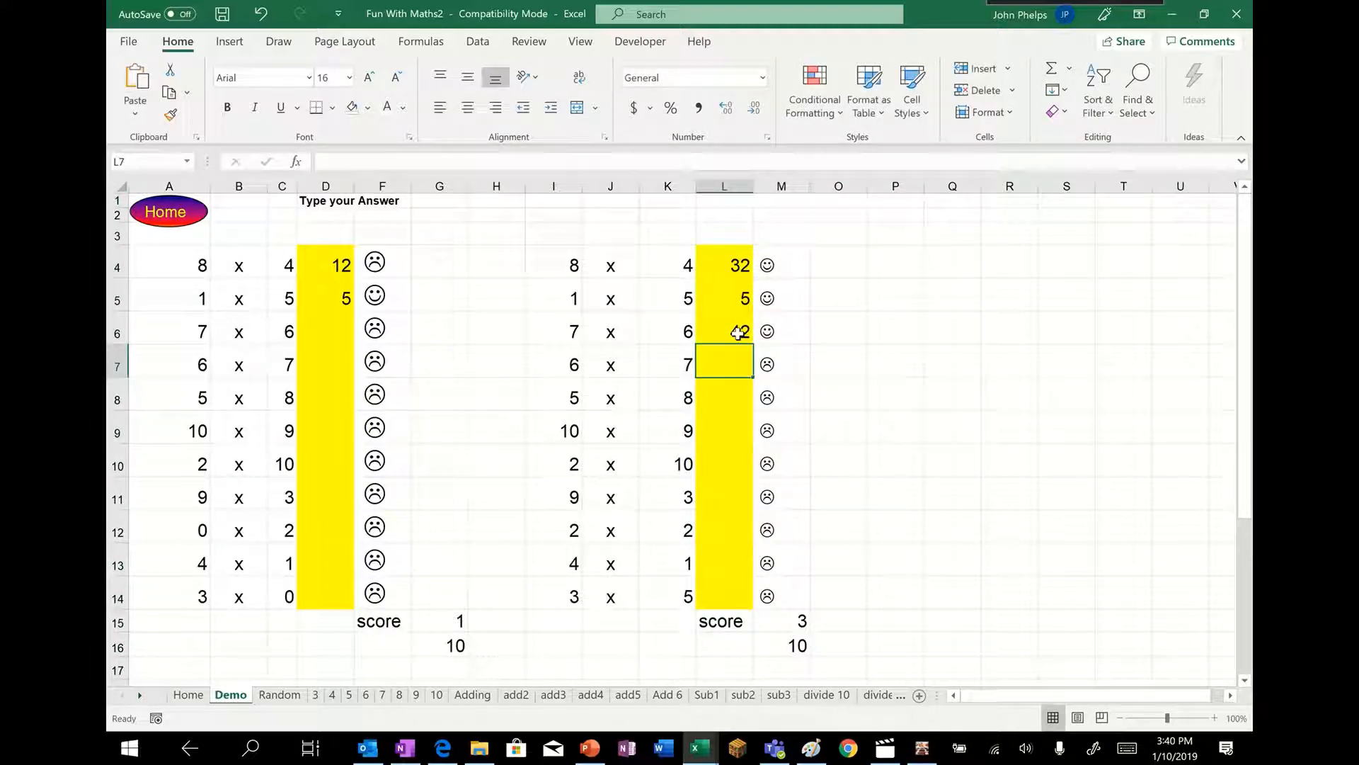